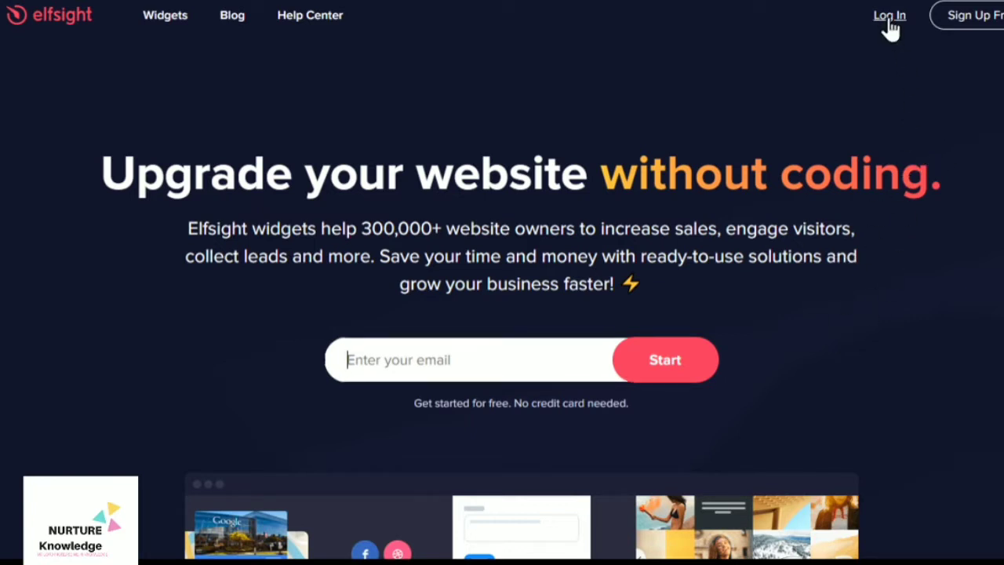
# Go to Elfsight's 'Sign Up Free' page to register a new account
pyautogui.click(989, 30)
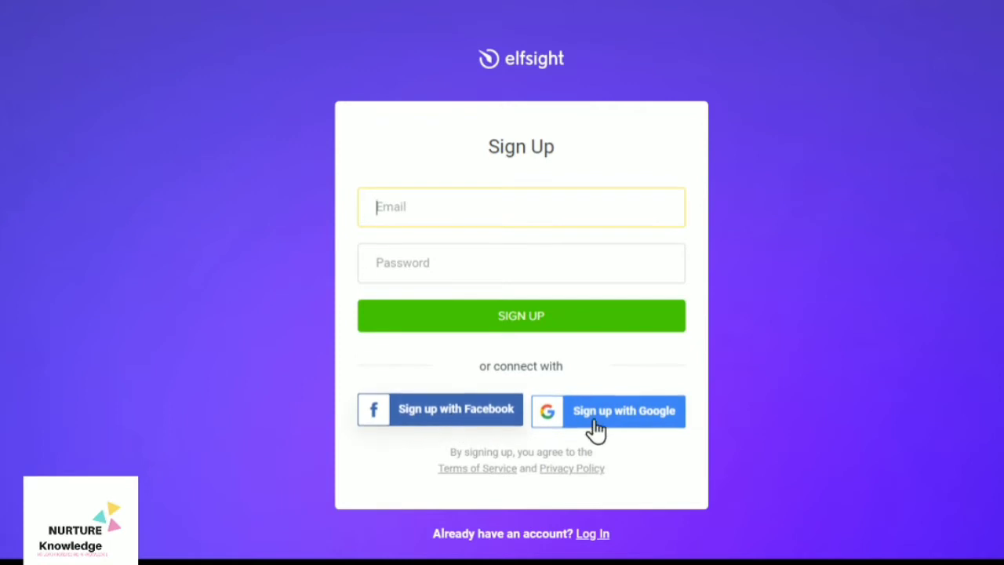
# Sign up to Elfsight with a Google account, reaching the Applications dashboard
pyautogui.click(637, 415)
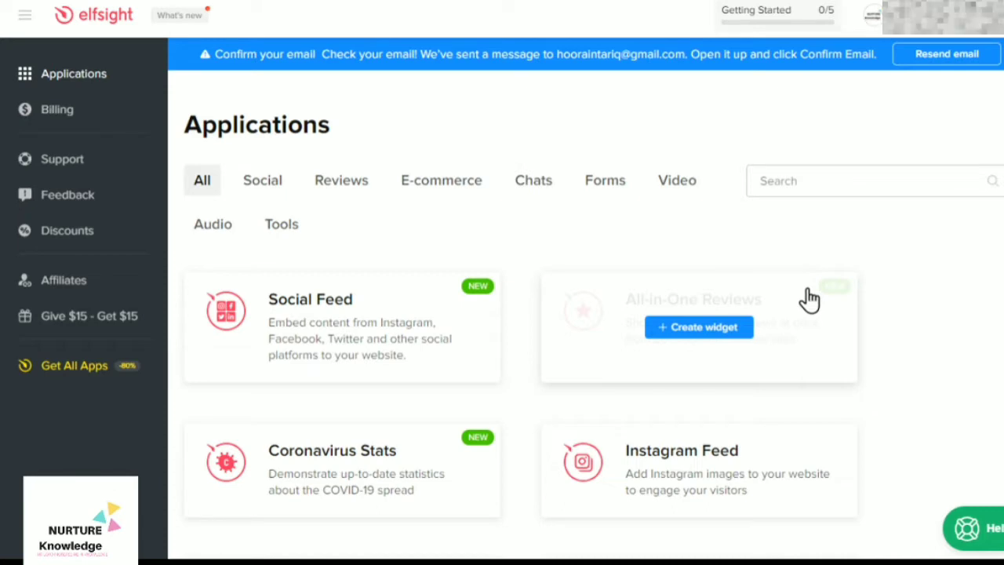
# Browse the full Elfsight Applications list to see the available widgets
pyautogui.moveTo(782, 376)
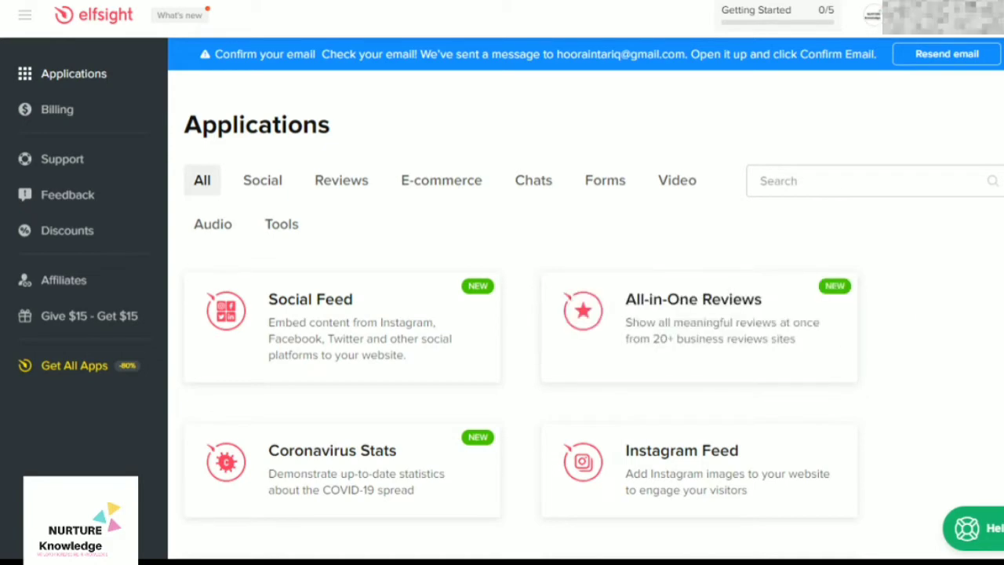
pyautogui.scroll(-8, 518, 313)
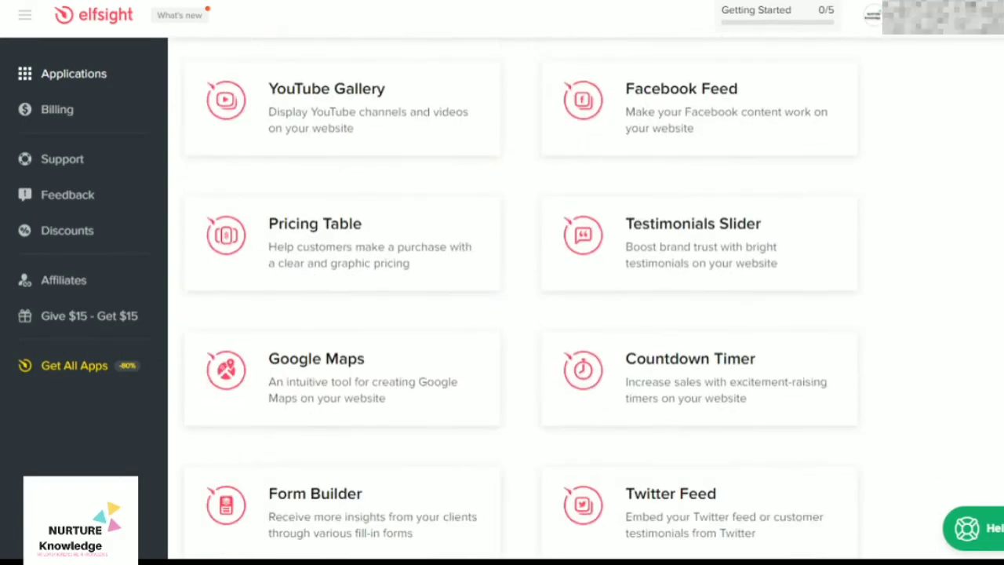
pyautogui.scroll(-6, 518, 314)
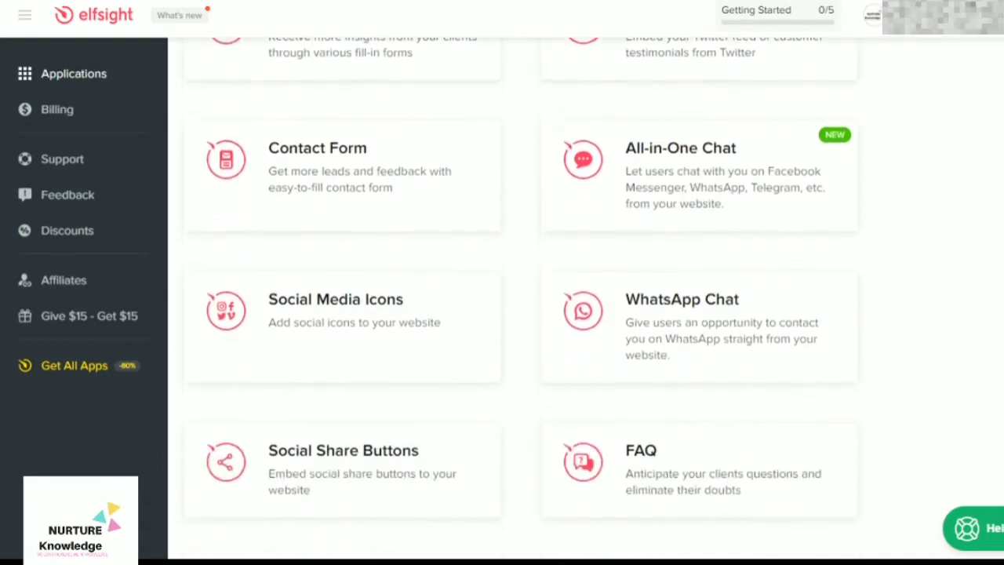
pyautogui.scroll(-1, 518, 313)
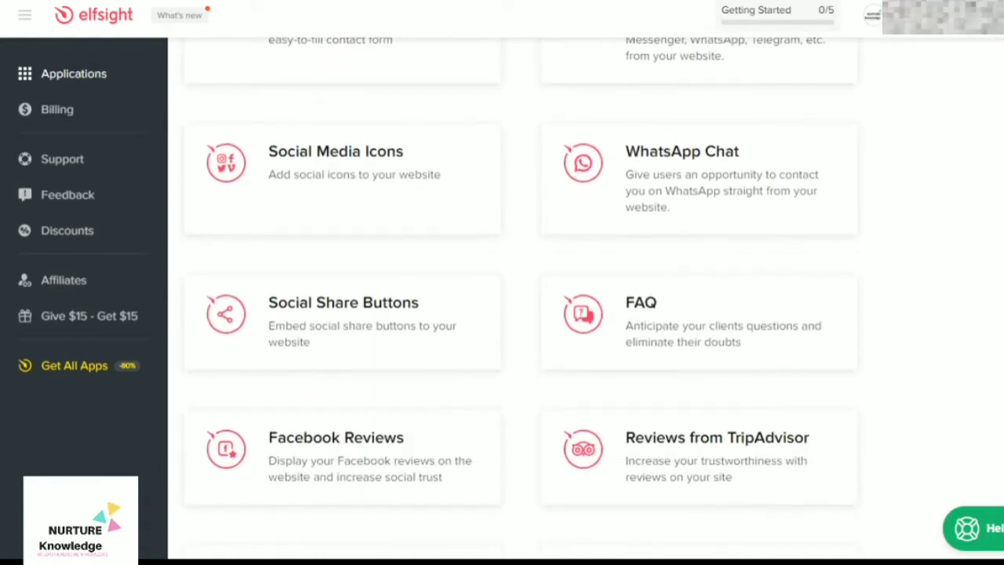
pyautogui.scroll(-8, 518, 314)
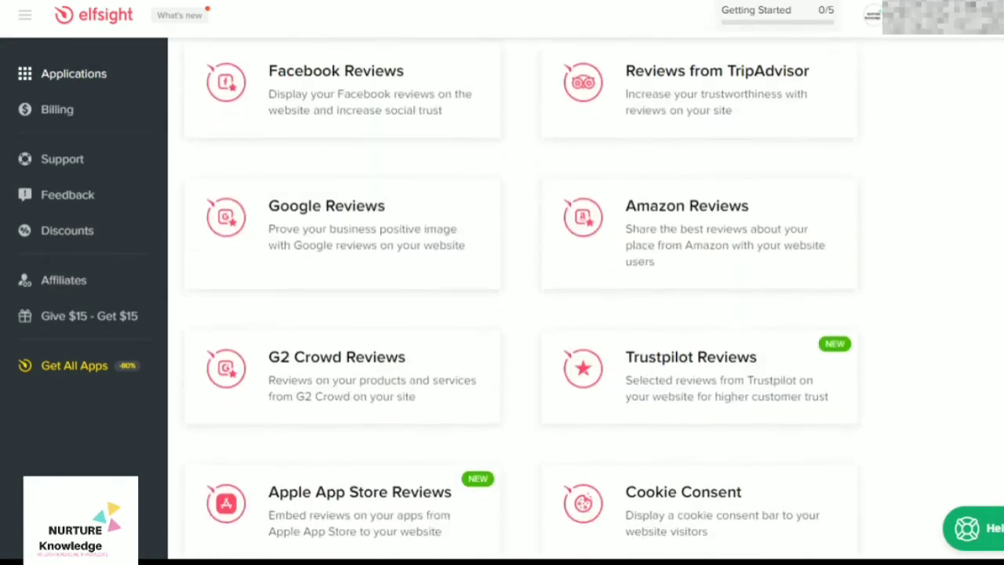
pyautogui.scroll(-4, 518, 314)
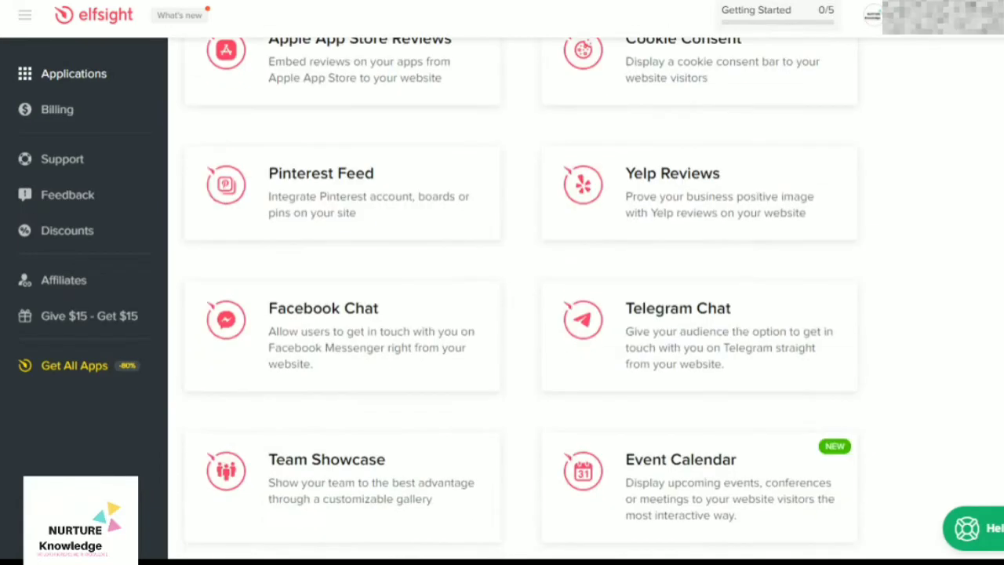
pyautogui.scroll(-5, 517, 314)
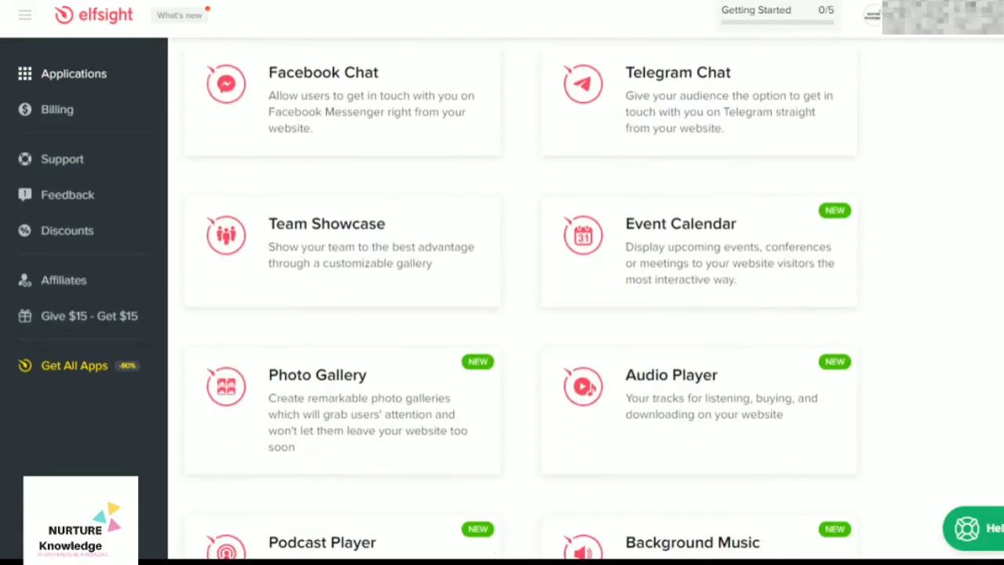
pyautogui.scroll(-5, 518, 314)
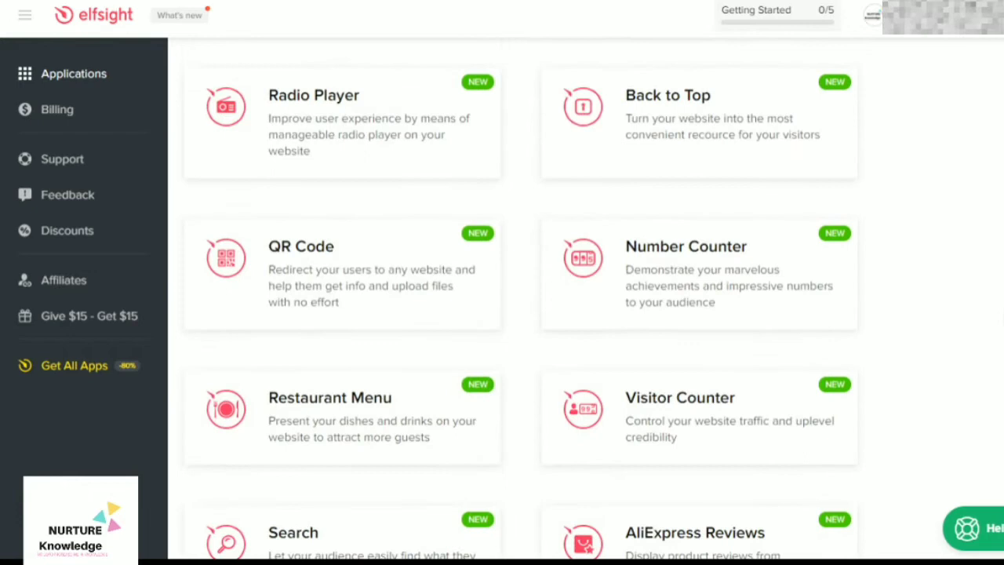
pyautogui.scroll(-4, 1002, 332)
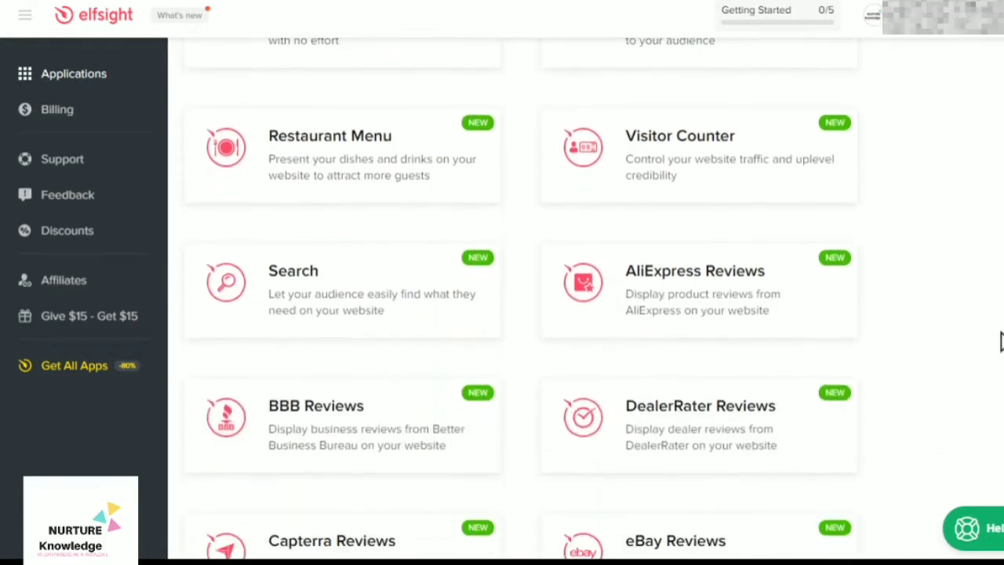
pyautogui.scroll(-6, 1002, 341)
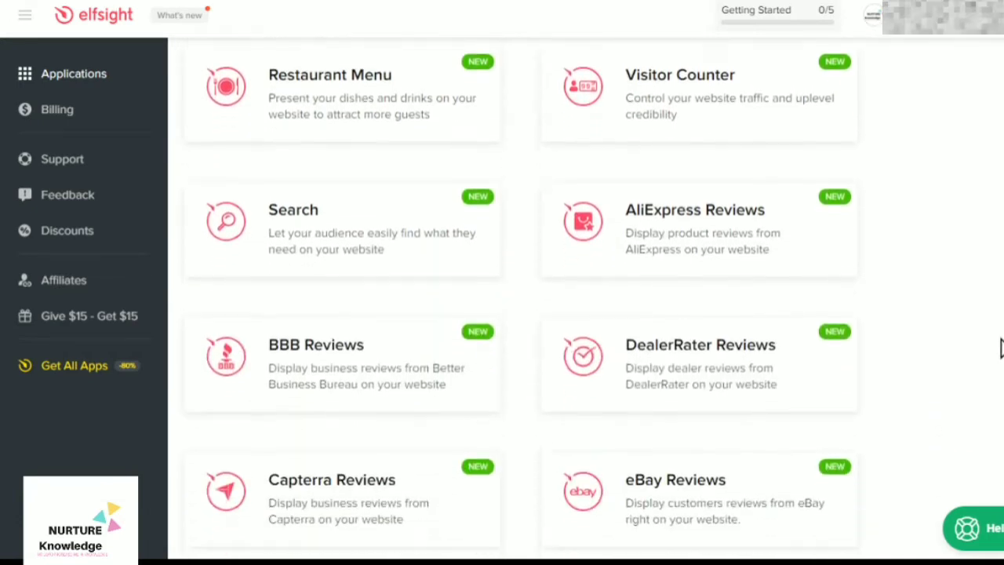
pyautogui.scroll(-6, 1002, 393)
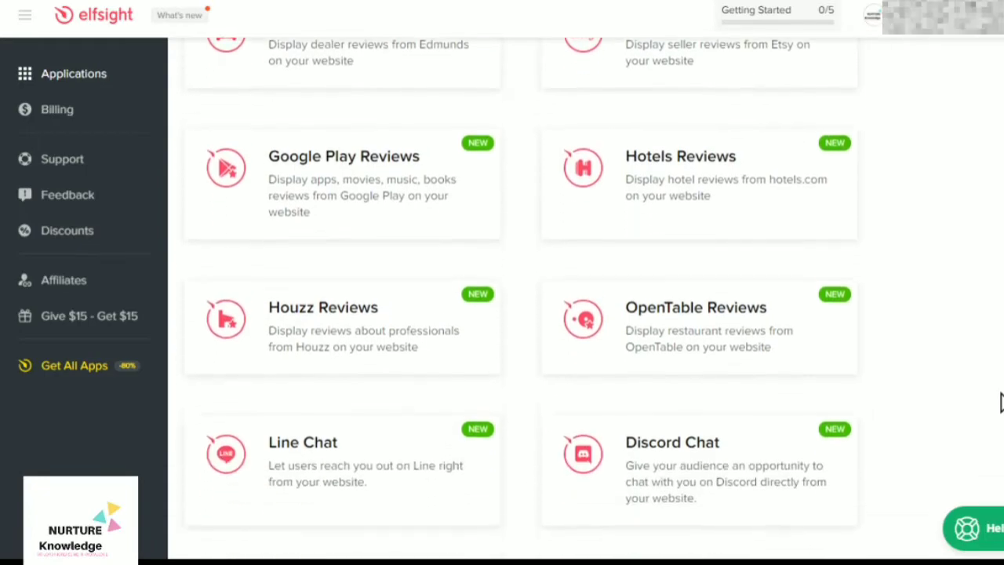
pyautogui.scroll(-10, 1002, 432)
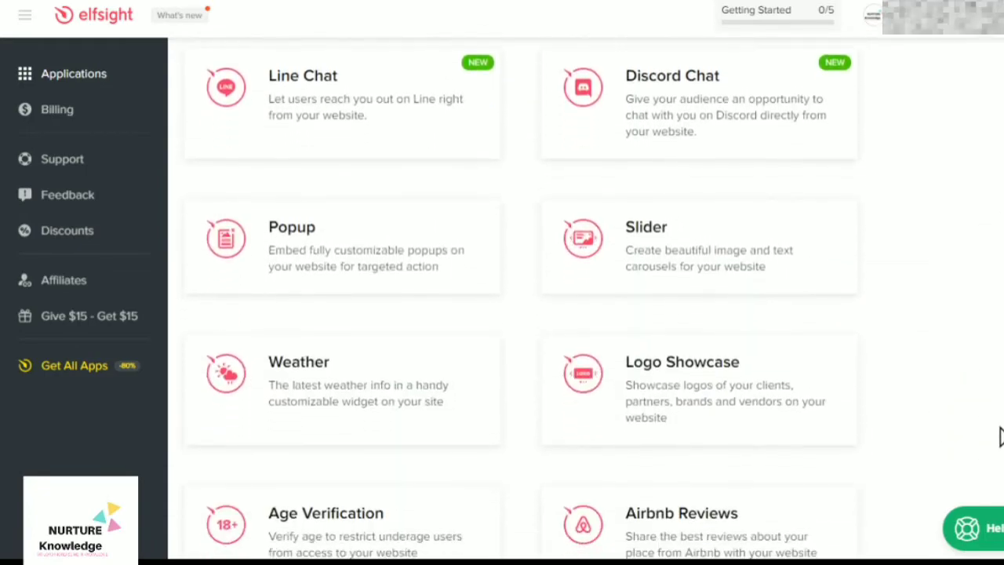
pyautogui.scroll(2, 981, 197)
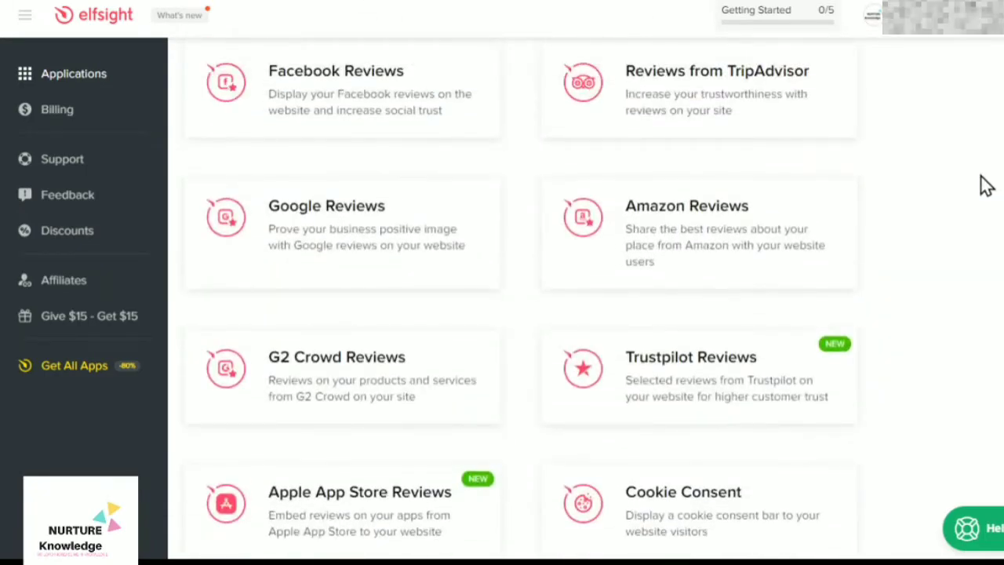
pyautogui.scroll(18, 986, 185)
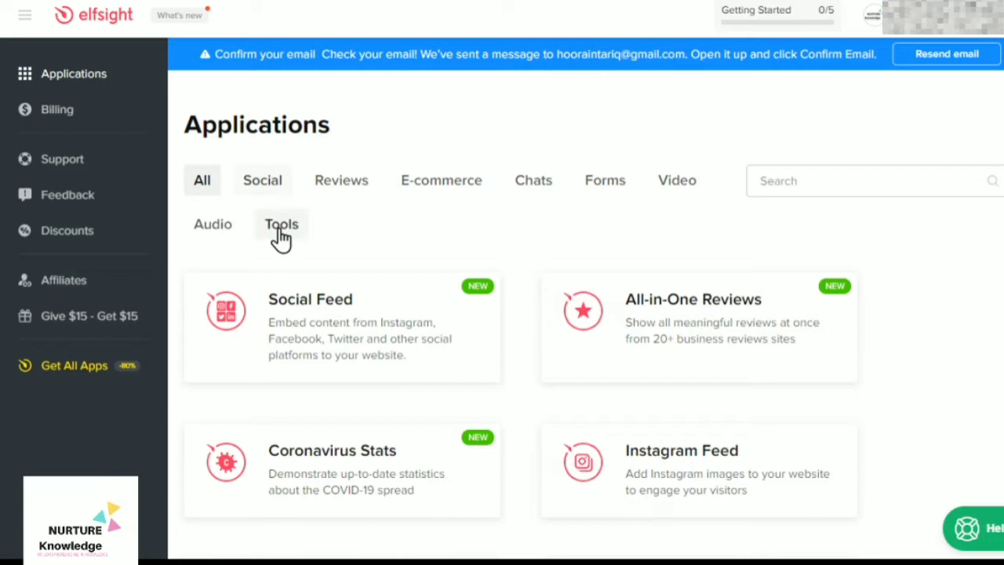
# Filter to Social apps and start a new Twitter Feed widget
pyautogui.click(264, 183)
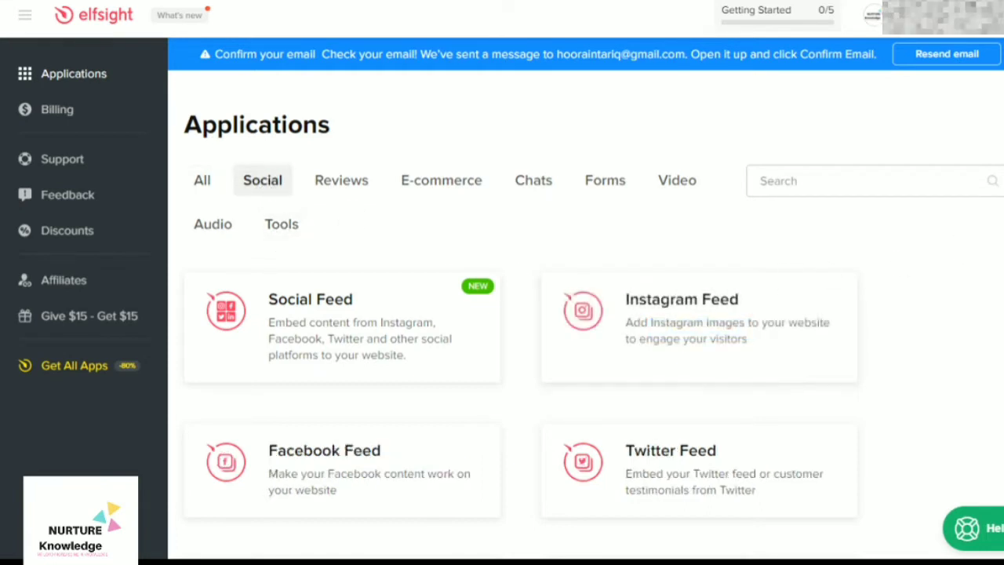
pyautogui.scroll(-1, 604, 416)
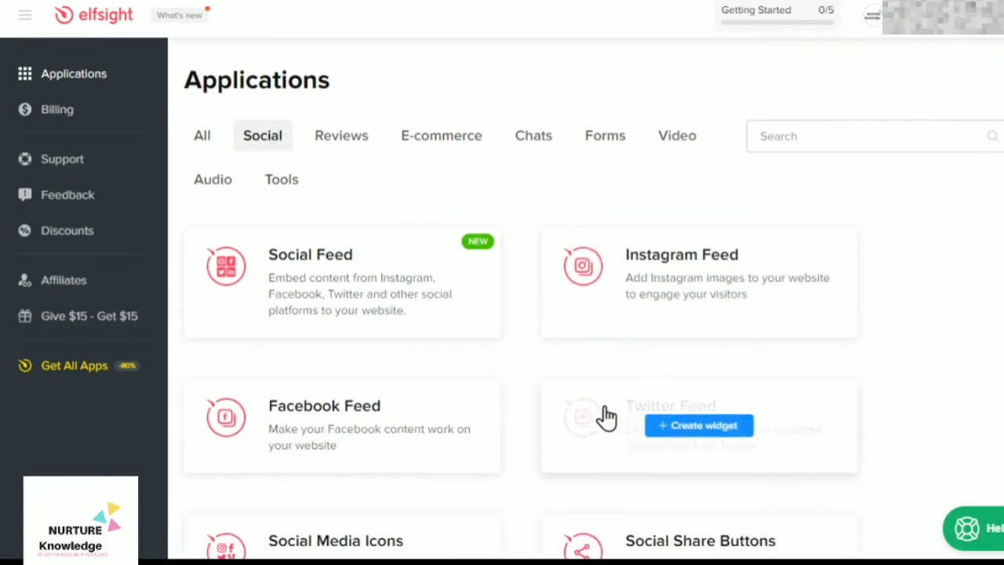
pyautogui.moveTo(643, 474)
pyautogui.click(684, 426)
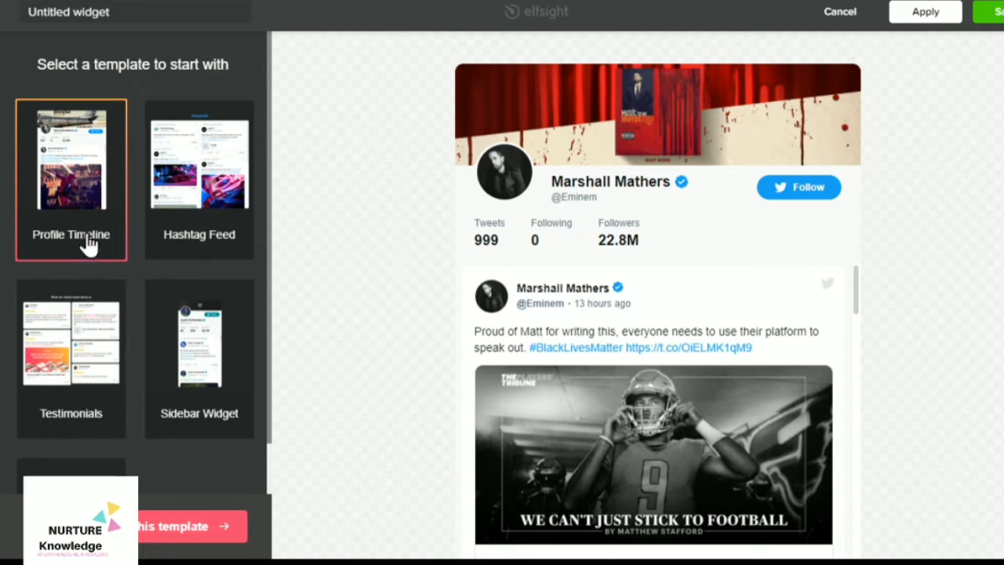
# Preview the Hashtag Feed and Testimonials templates, then apply the Profile Timeline template
pyautogui.click(196, 232)
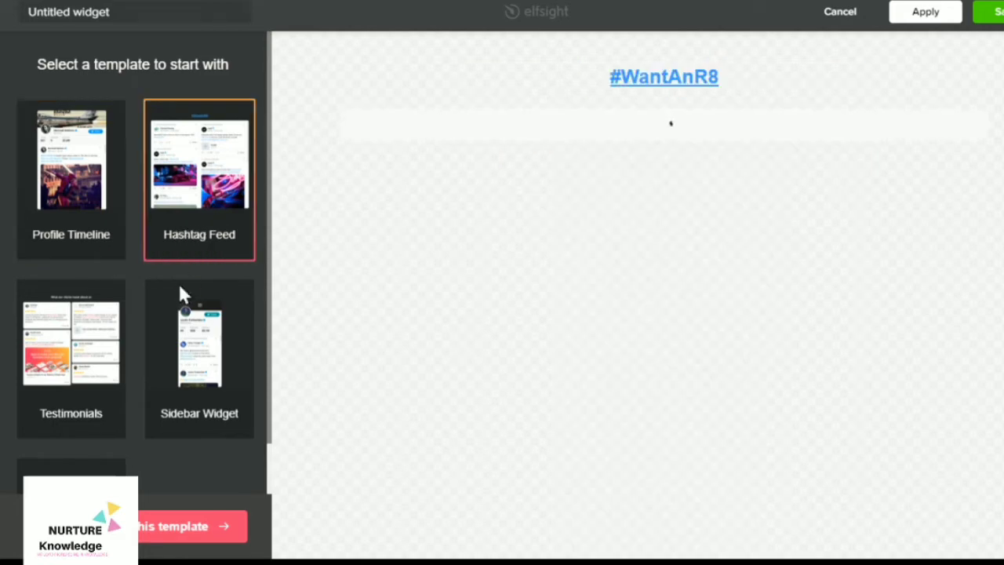
pyautogui.click(78, 384)
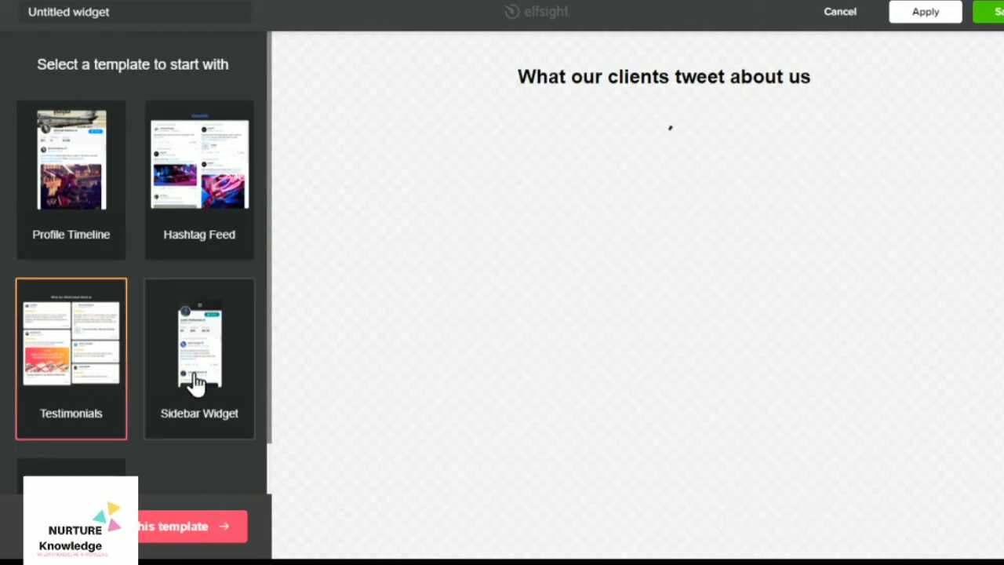
pyautogui.click(204, 228)
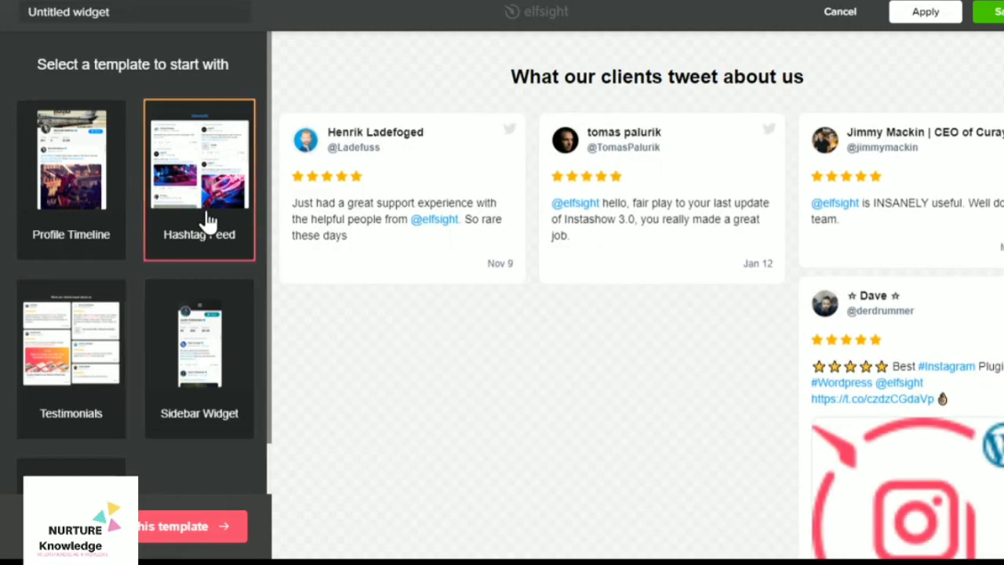
pyautogui.click(51, 232)
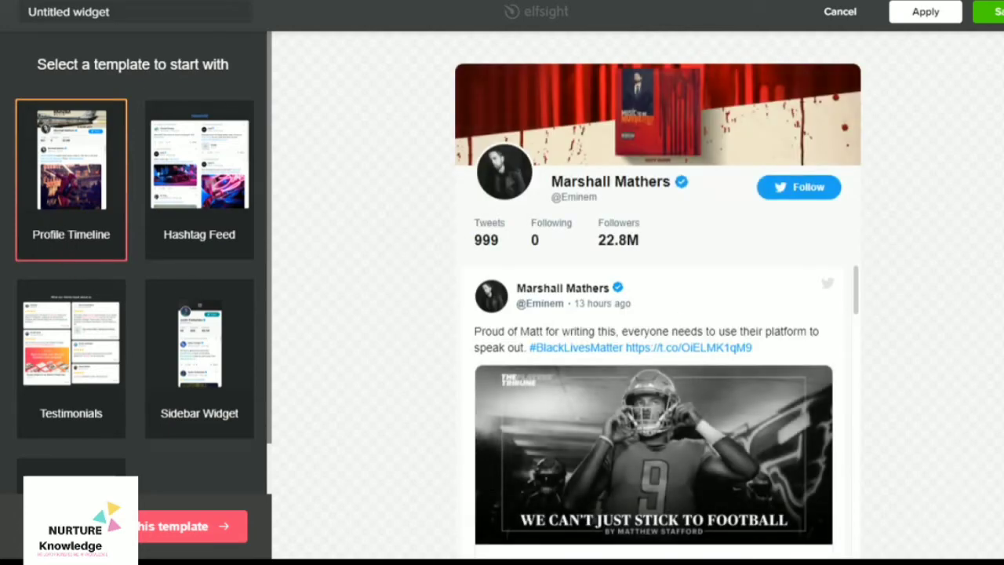
pyautogui.scroll(-3, 659, 298)
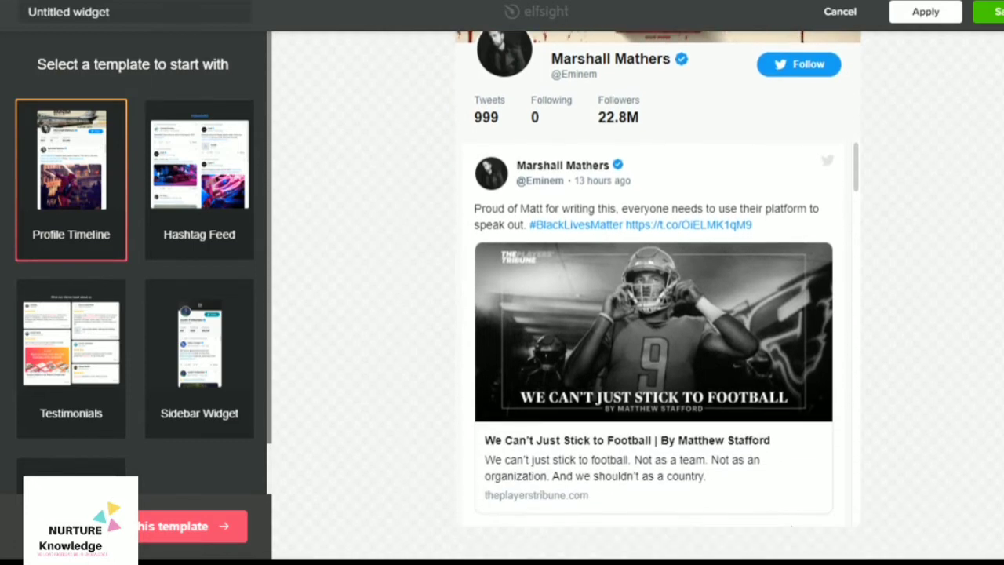
pyautogui.scroll(3, 659, 298)
pyautogui.click(898, 13)
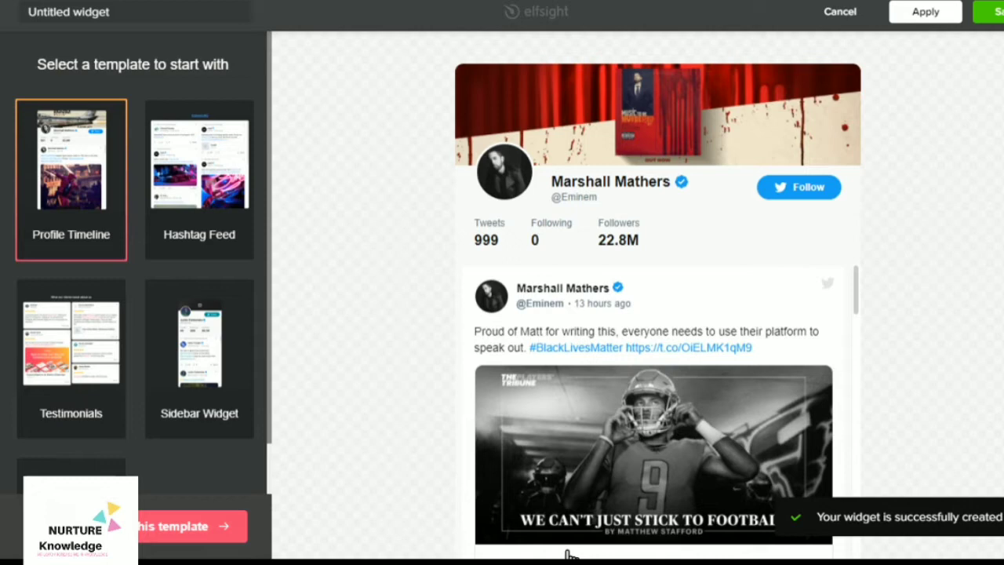
# Replace the sample Twitter Username with the user's own handle and save the widget
pyautogui.click(206, 535)
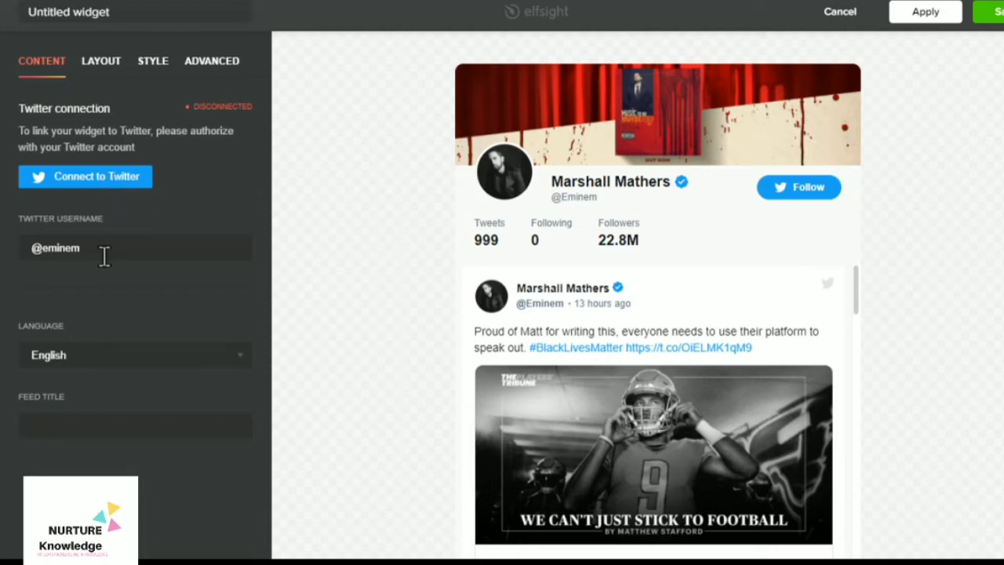
pyautogui.moveTo(101, 250); pyautogui.dragTo(36, 250)
pyautogui.write('HoorainTariq')
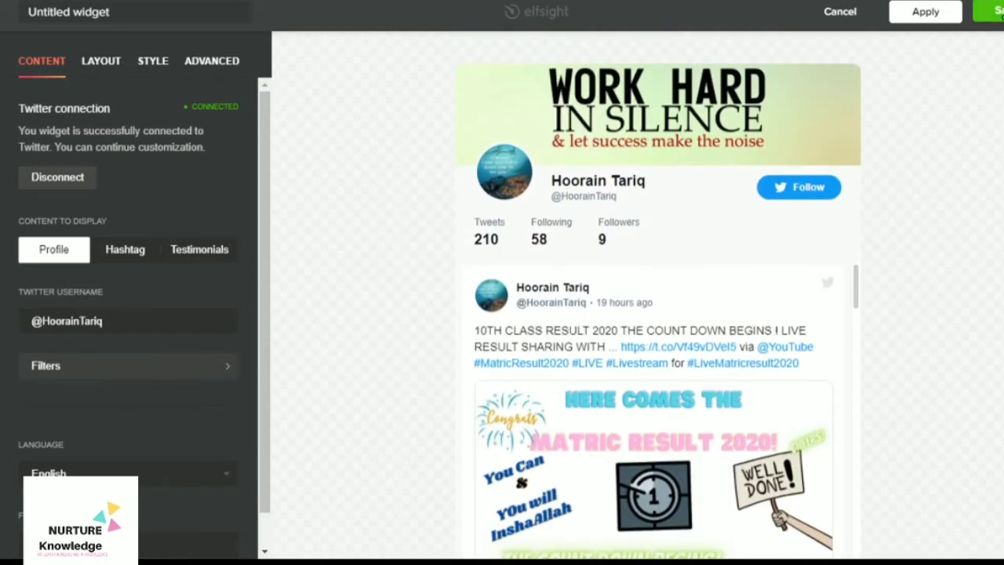
pyautogui.click(988, 11)
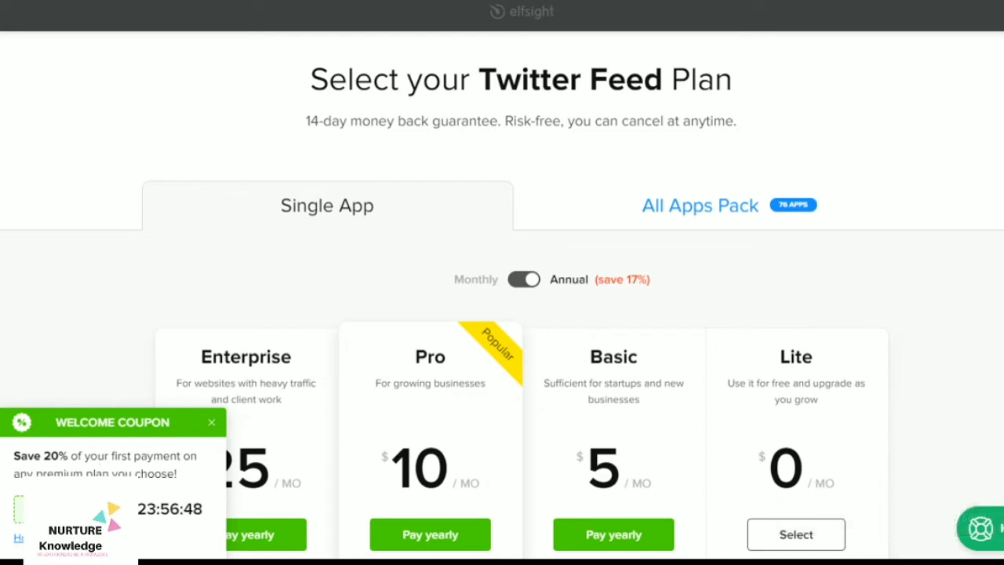
# Minimize the Welcome Coupon popup and scroll down to the Twitter Feed plan cards
pyautogui.click(213, 432)
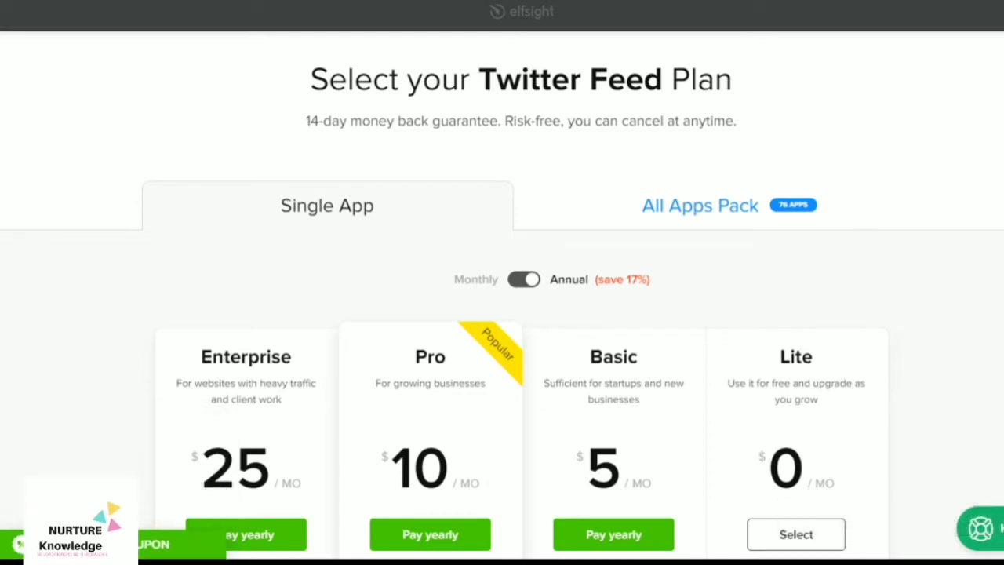
pyautogui.scroll(-2, 502, 314)
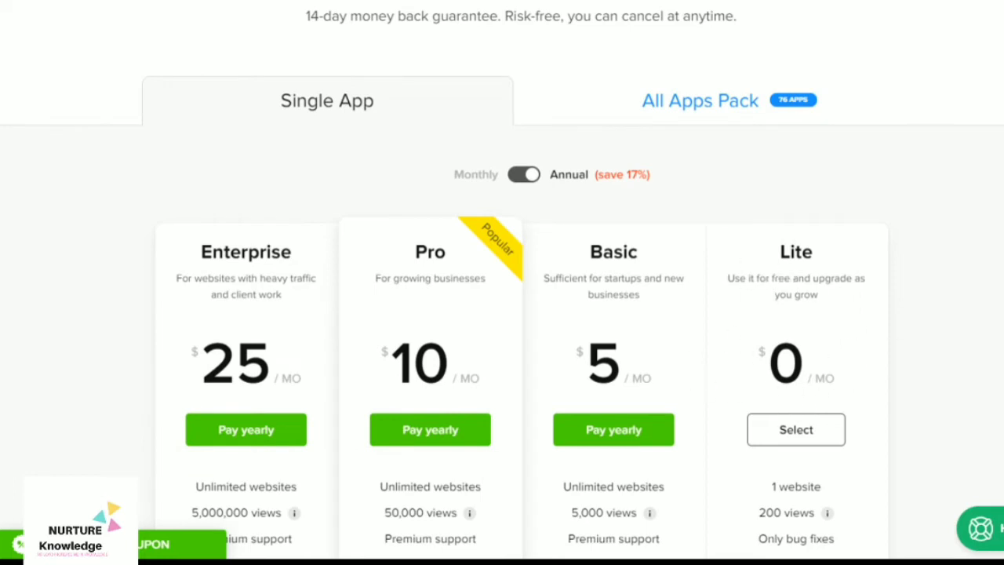
pyautogui.scroll(-1, 753, 231)
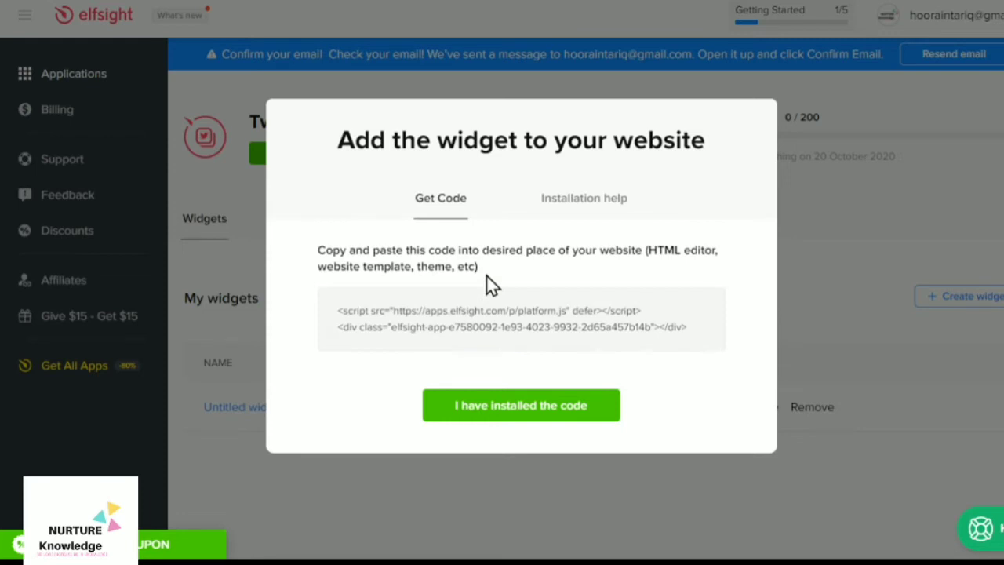
# Copy the installation code from the 'Add the widget to your website' dialog
pyautogui.moveTo(332, 309)
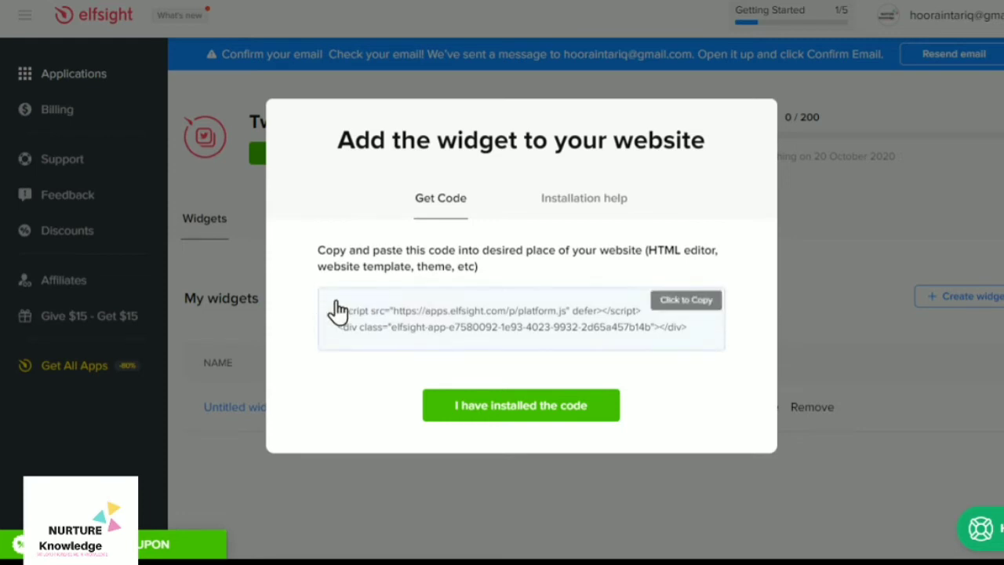
pyautogui.click(682, 306)
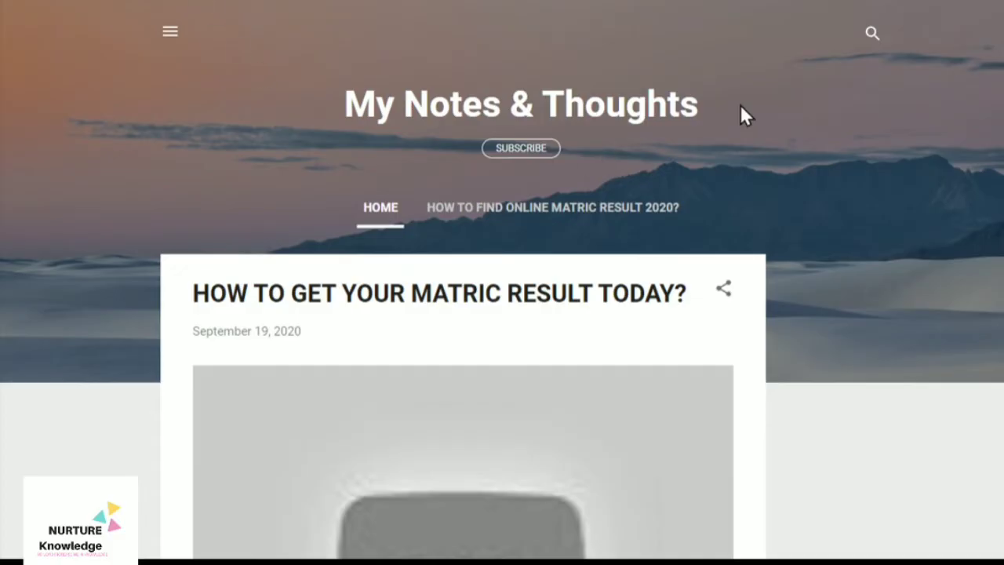
# Paste the Elfsight embed code on a new line at the end of the Matric Result page's HTML
pyautogui.scroll(-2, 741, 108)
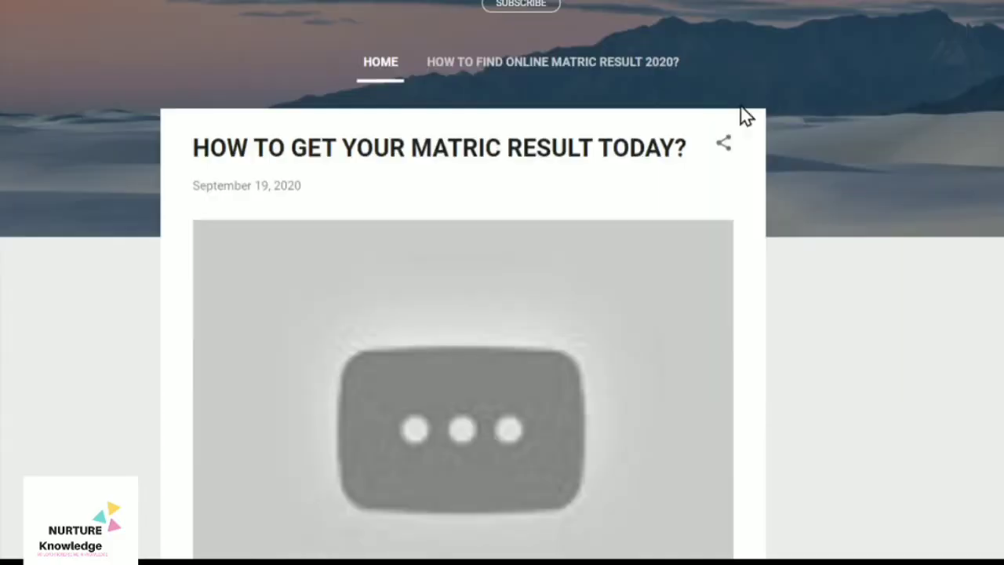
pyautogui.scroll(2, 741, 107)
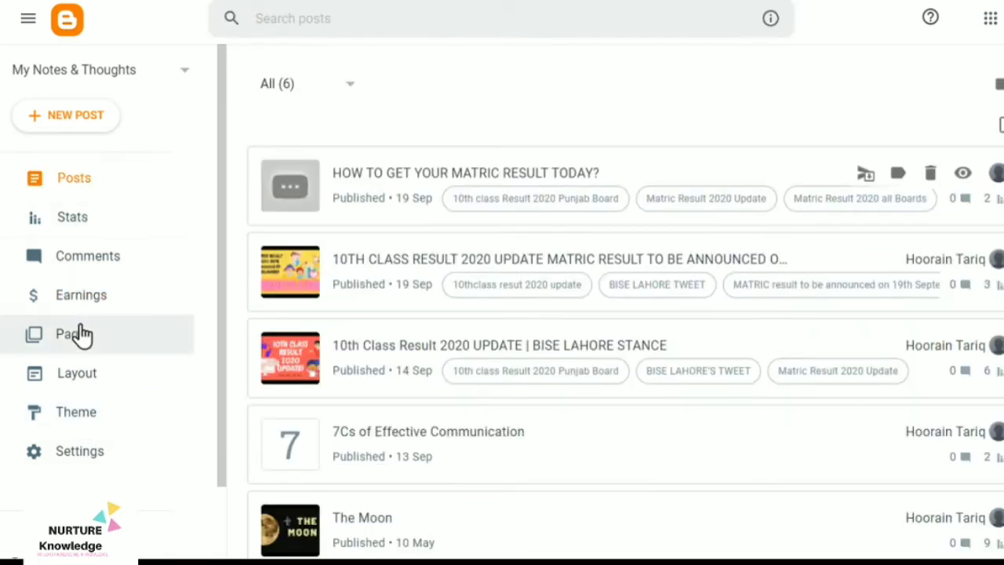
pyautogui.click(79, 334)
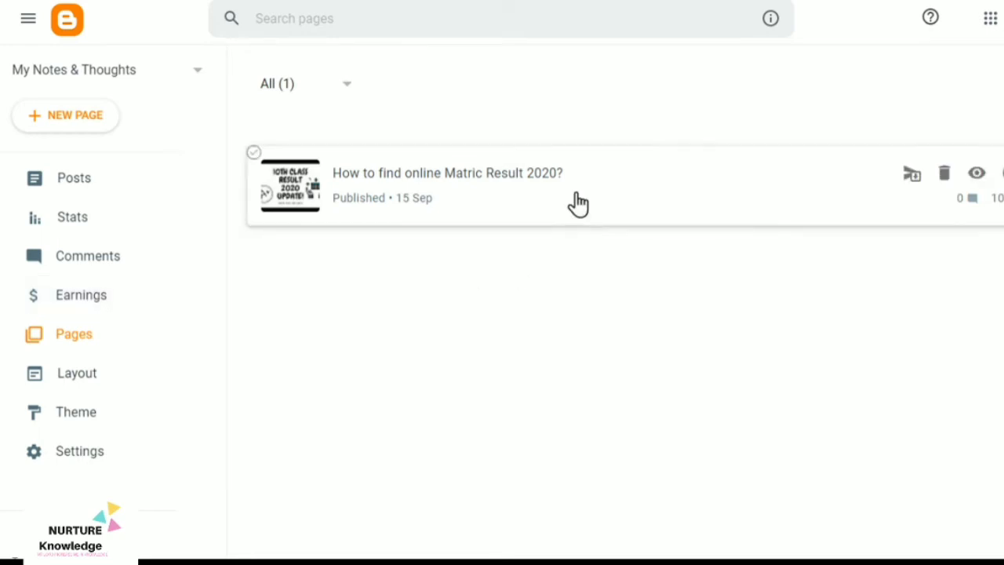
pyautogui.click(494, 174)
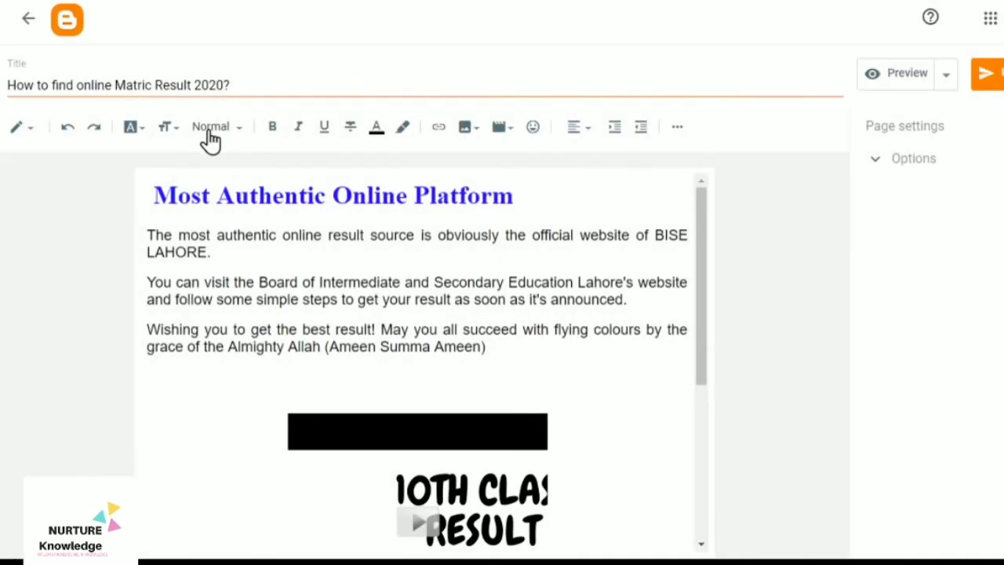
pyautogui.click(30, 132)
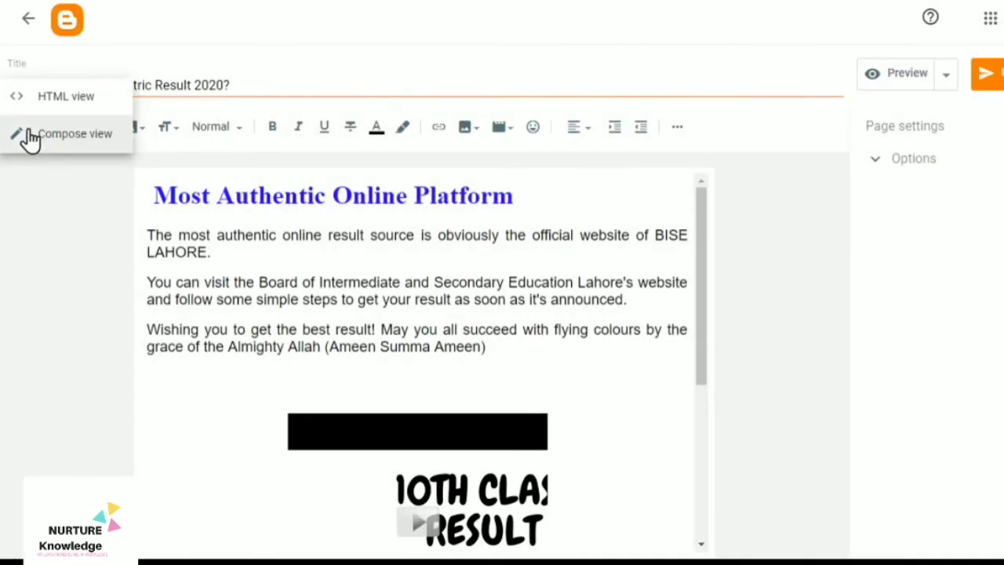
pyautogui.click(52, 97)
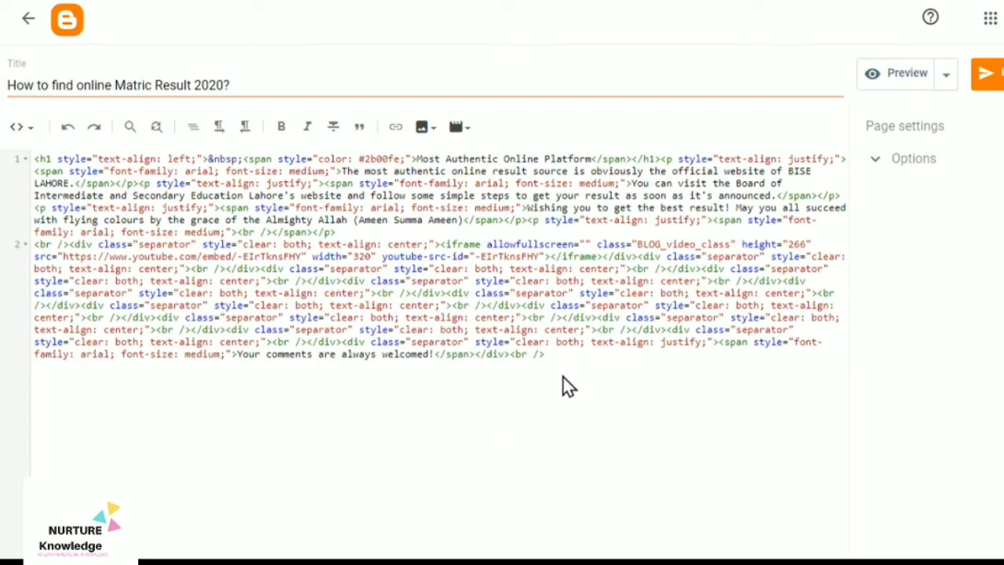
pyautogui.press('Return')
pyautogui.hotkey('ctrl', 'v')
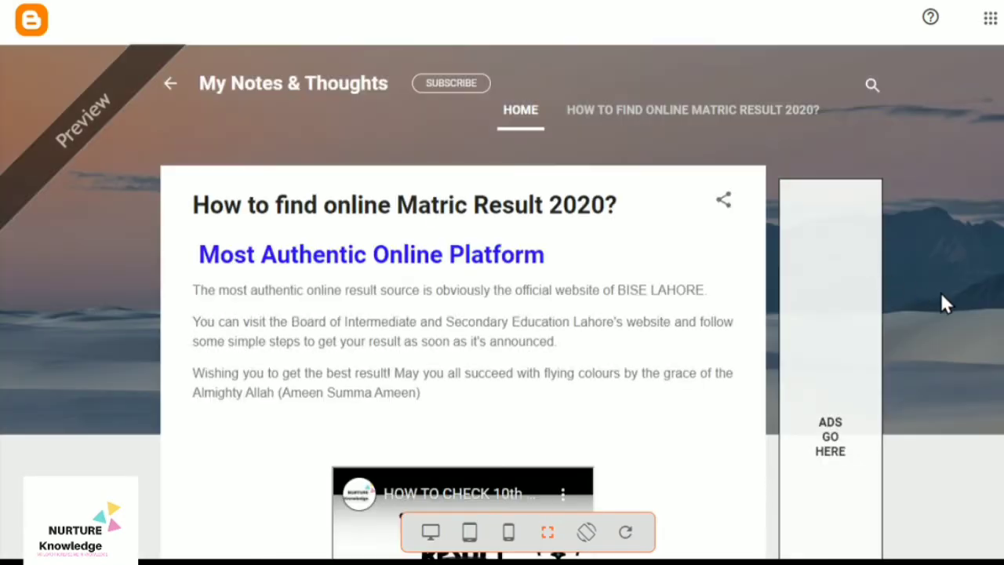
# Check the Twitter widget in the page preview, then return the editor to Compose view
pyautogui.scroll(-8, 941, 294)
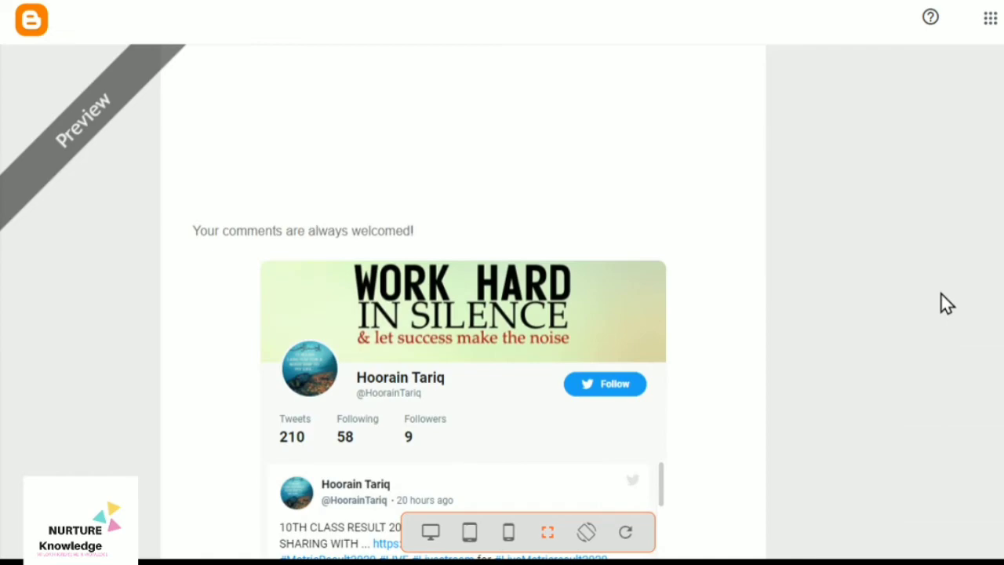
pyautogui.scroll(-8, 940, 295)
pyautogui.scroll(5, 940, 294)
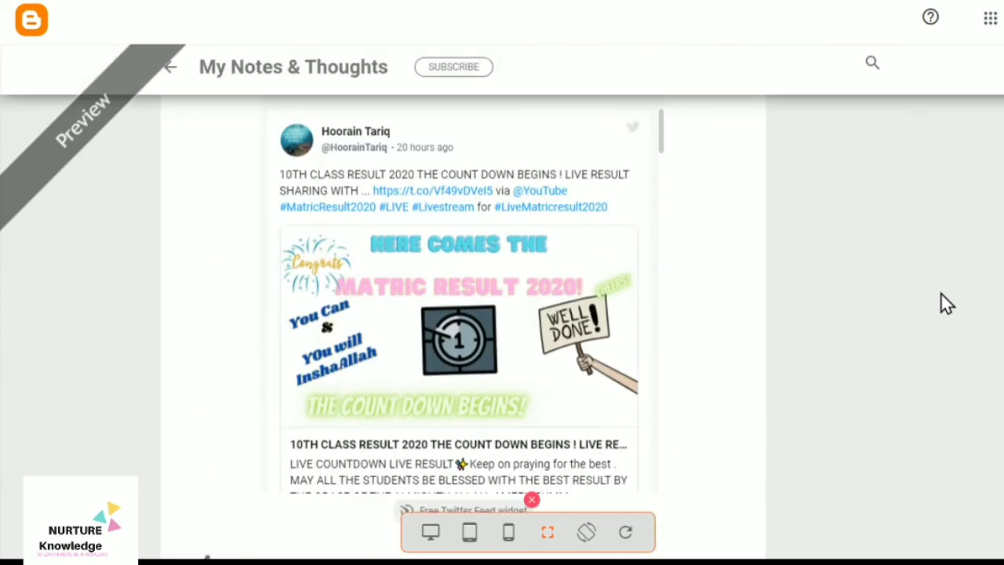
pyautogui.scroll(4, 942, 298)
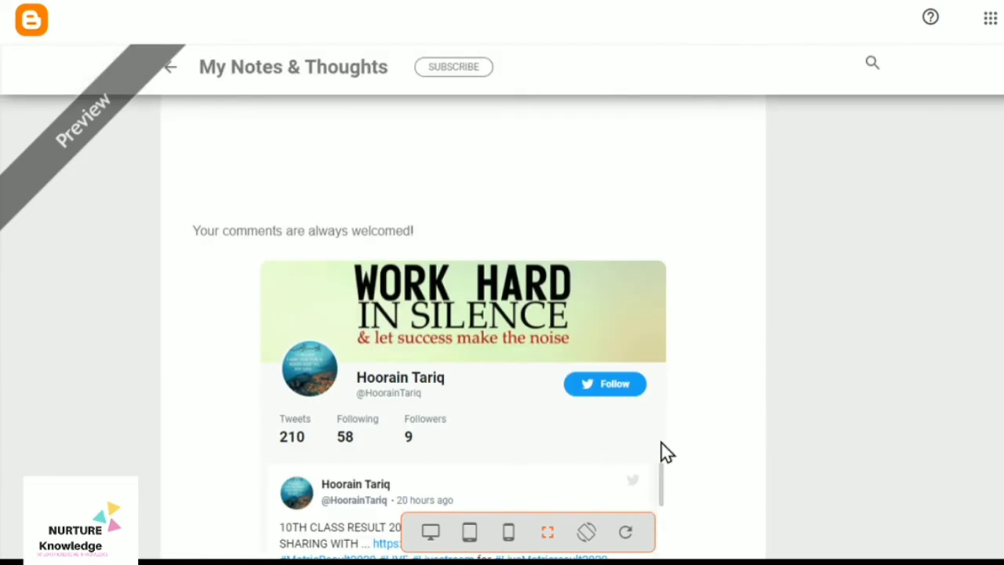
pyautogui.scroll(10, 755, 373)
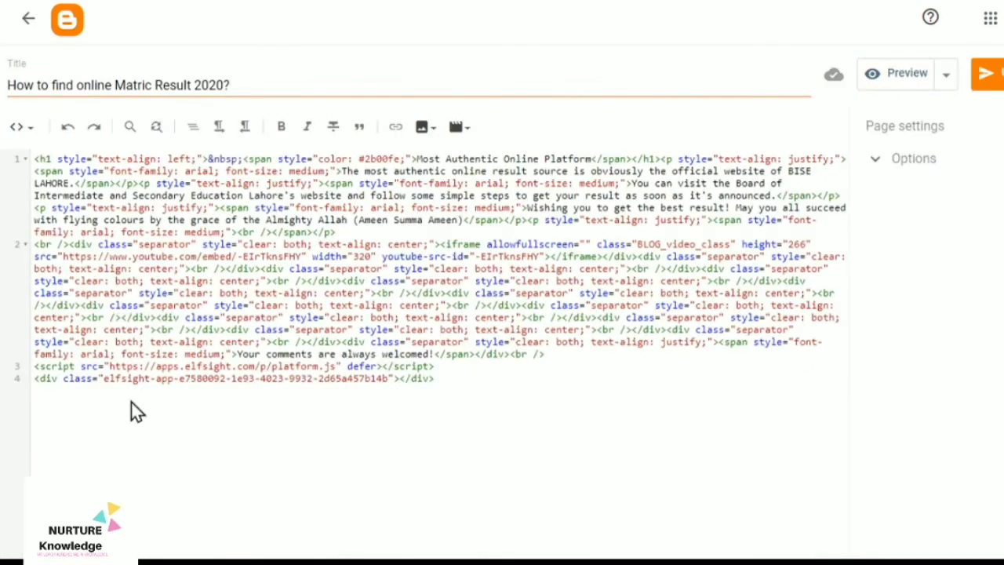
pyautogui.click(26, 130)
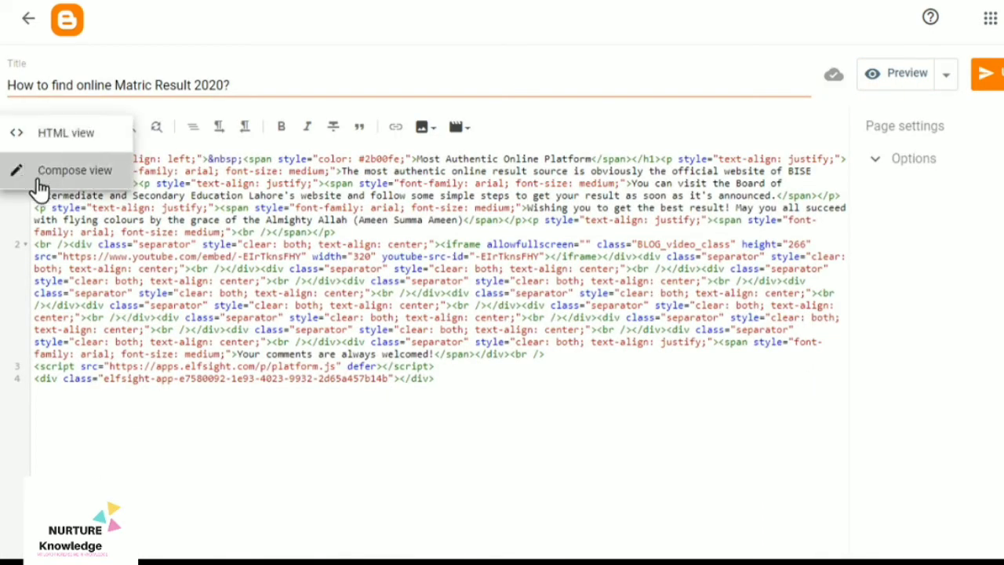
pyautogui.click(35, 174)
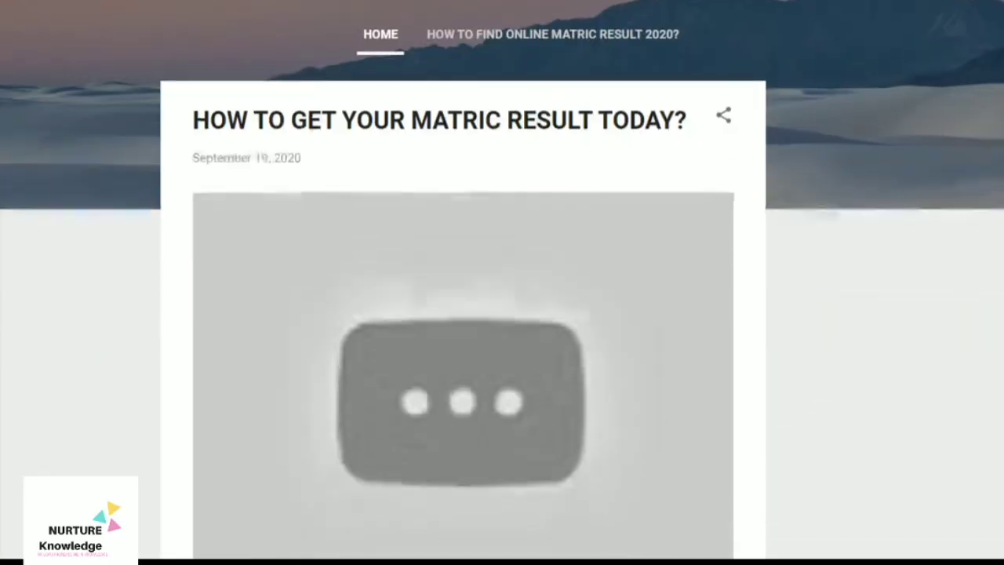
pyautogui.scroll(-10, 463, 314)
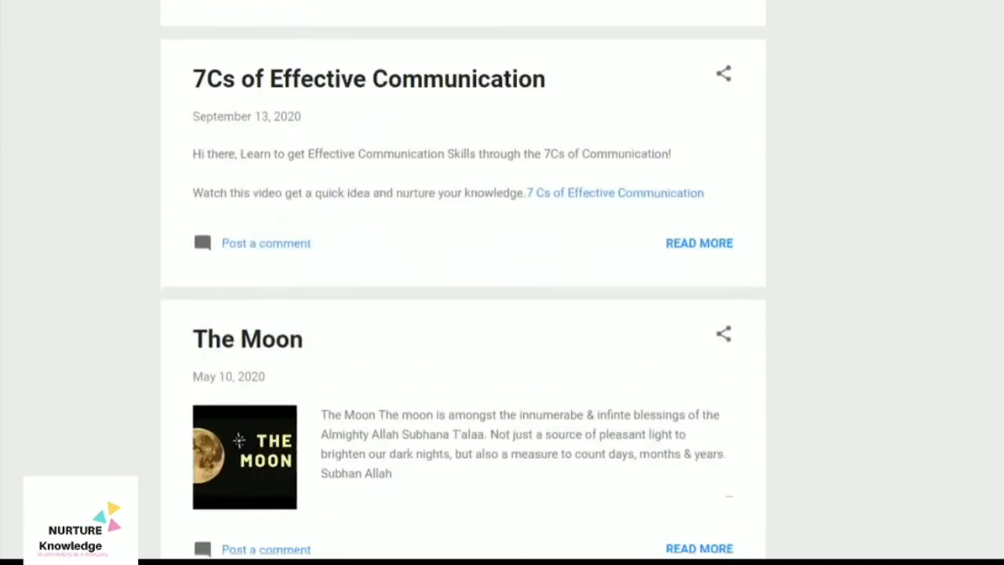
# Open the live 'How to find online Matric Result 2020?' page and scroll to its Twitter feed
pyautogui.press('Home')
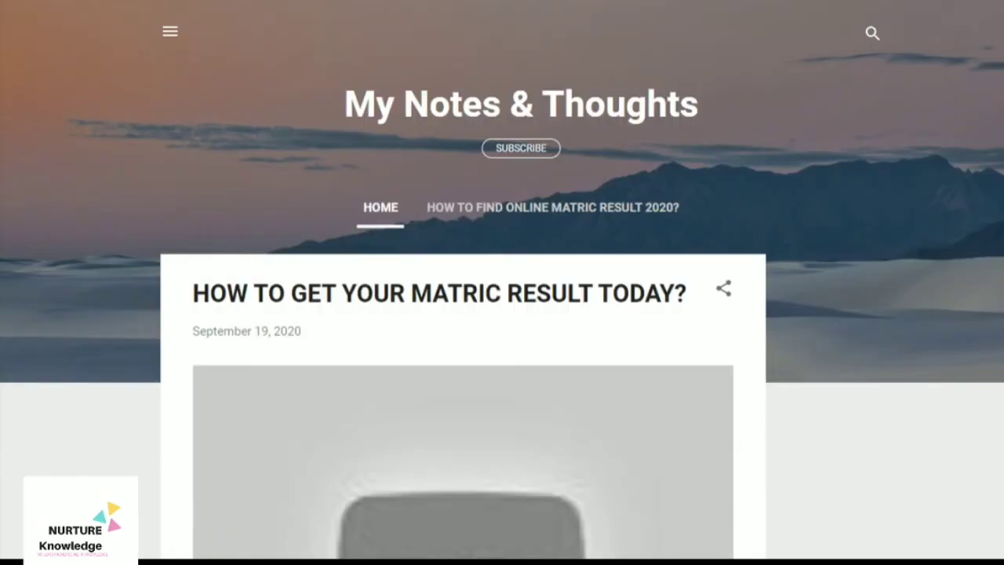
pyautogui.click(480, 209)
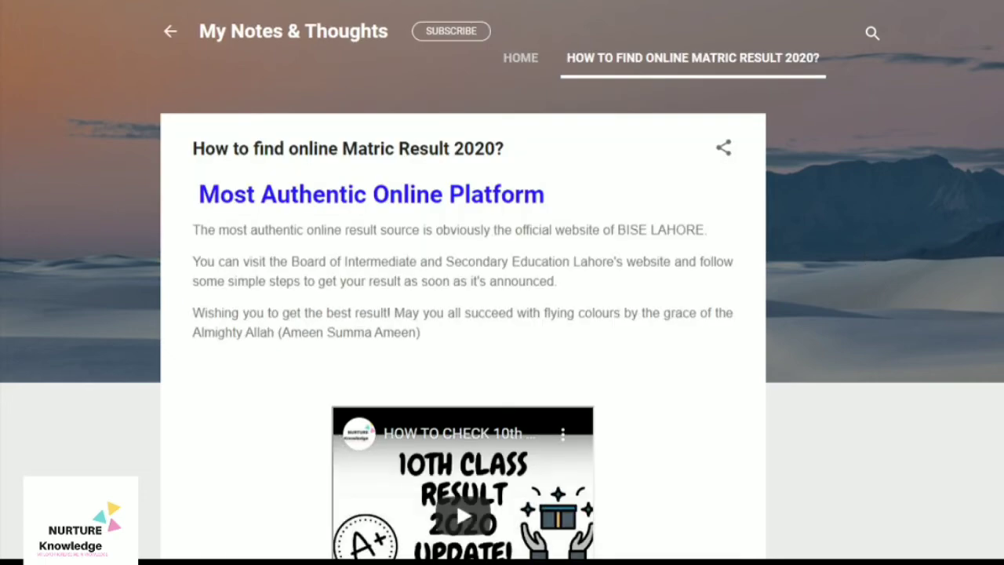
pyautogui.hotkey('ctrl', 'a')
pyautogui.click(894, 284)
pyautogui.scroll(-15, 895, 284)
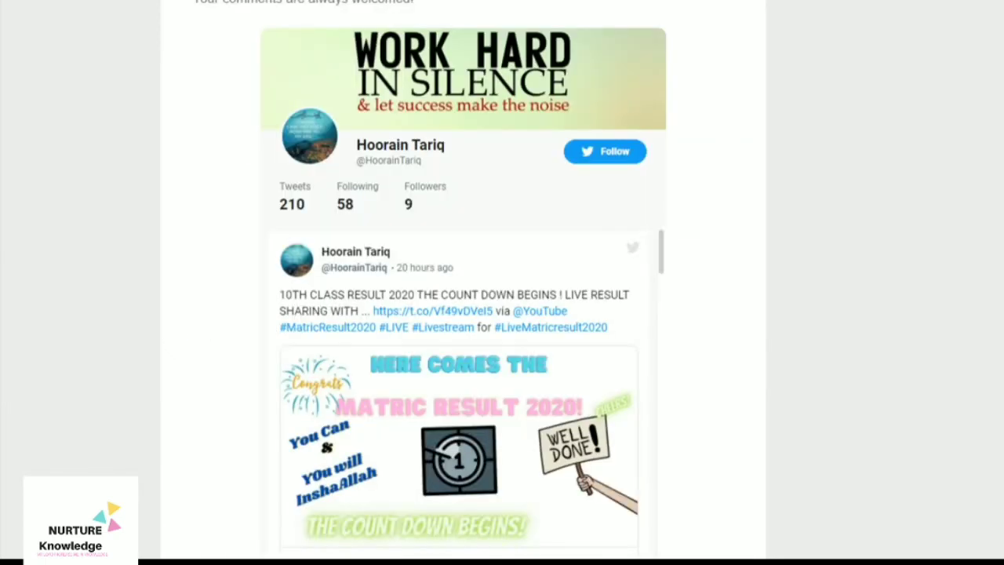
pyautogui.scroll(2, 463, 314)
pyautogui.scroll(-8, 462, 313)
pyautogui.scroll(3, 463, 314)
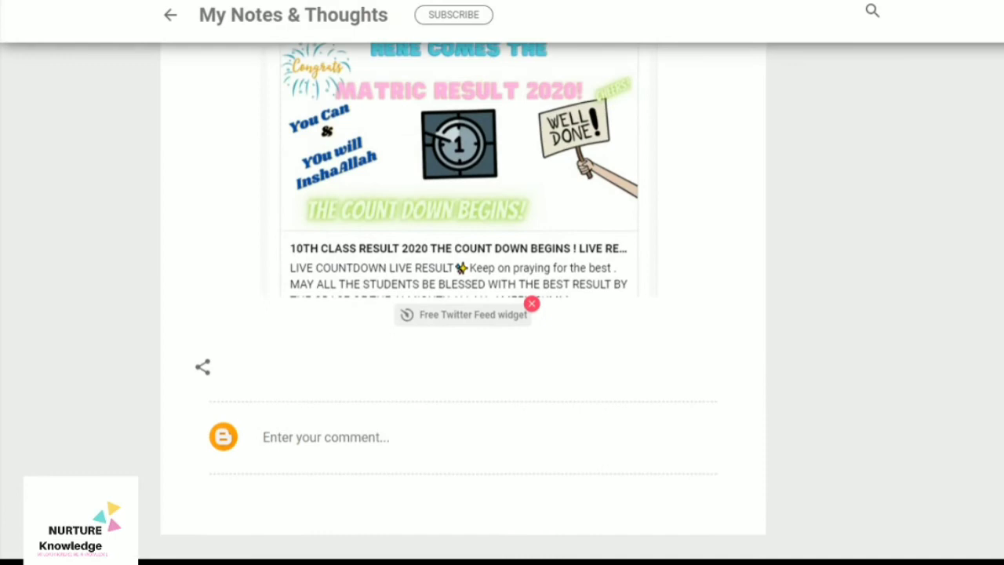
pyautogui.scroll(3, 463, 314)
pyautogui.scroll(-2, 463, 314)
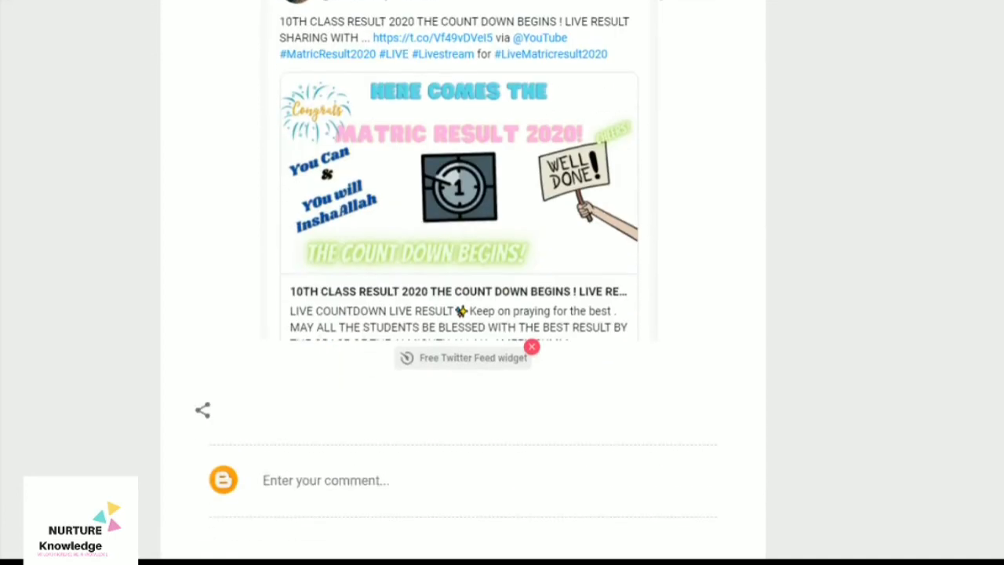
pyautogui.scroll(3, 463, 313)
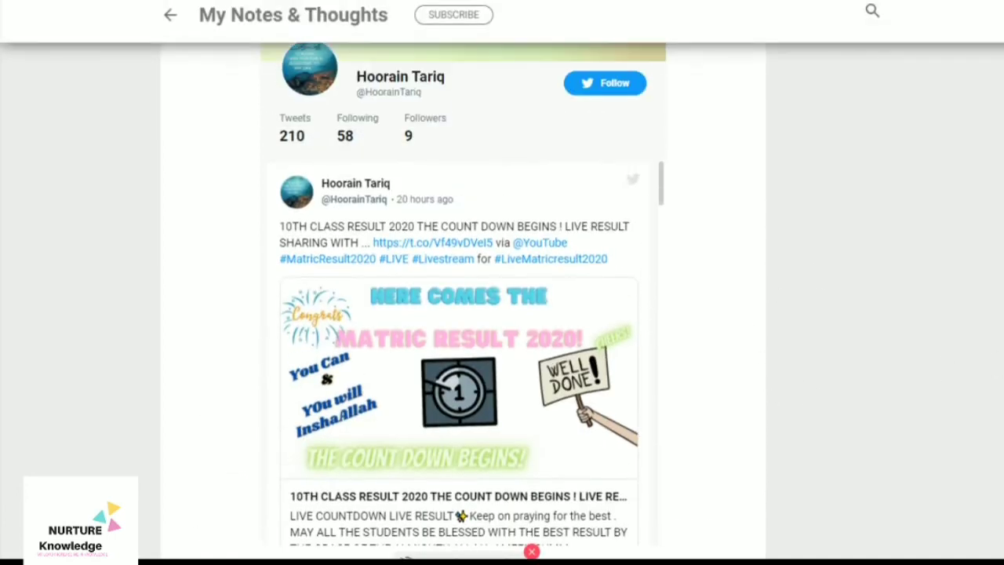
pyautogui.scroll(1, 471, 314)
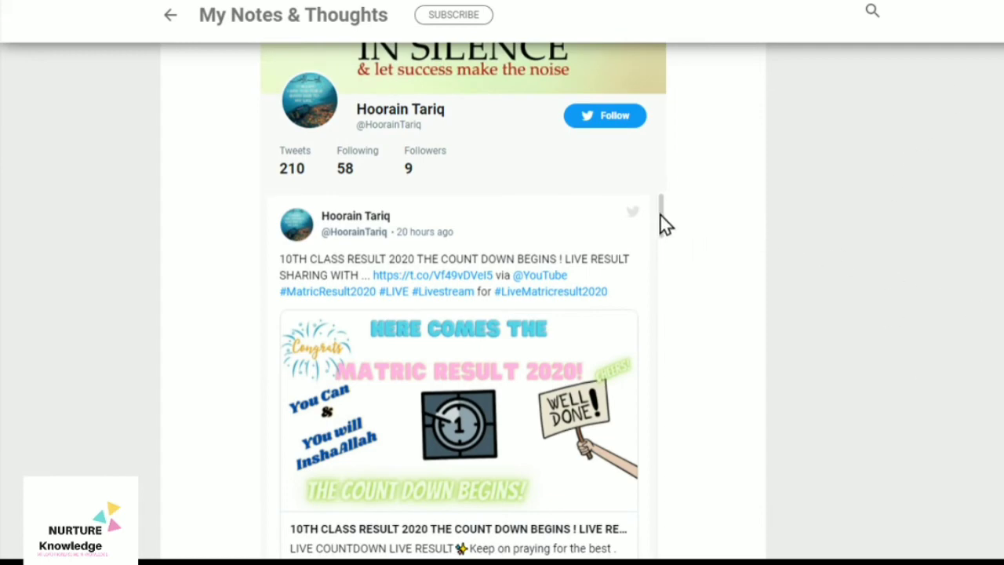
# Scroll the embedded Twitter feed, load more tweets, and scroll through the newly loaded tweets
pyautogui.moveTo(660, 213); pyautogui.dragTo(572, 551)
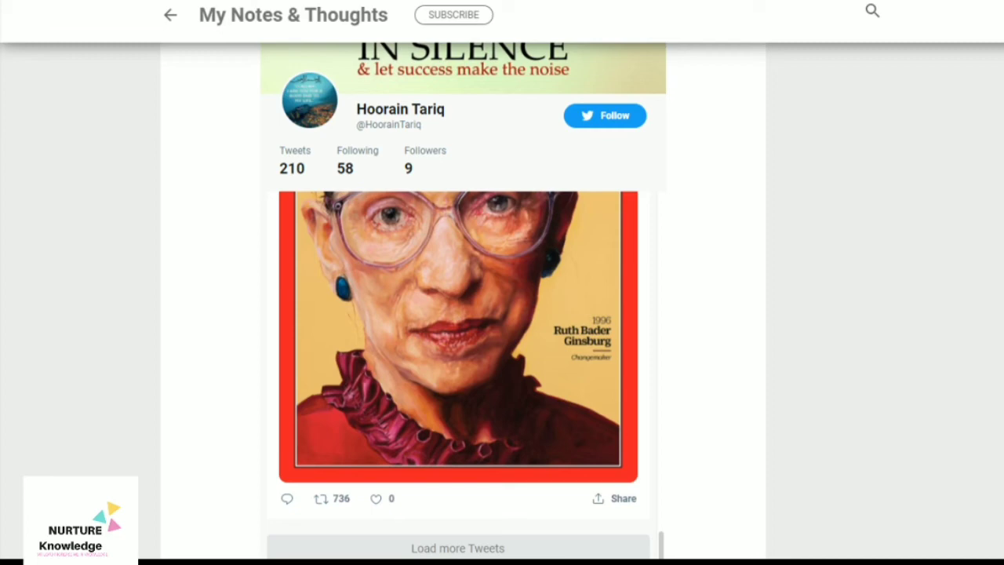
pyautogui.scroll(-3, 510, 251)
pyautogui.click(451, 313)
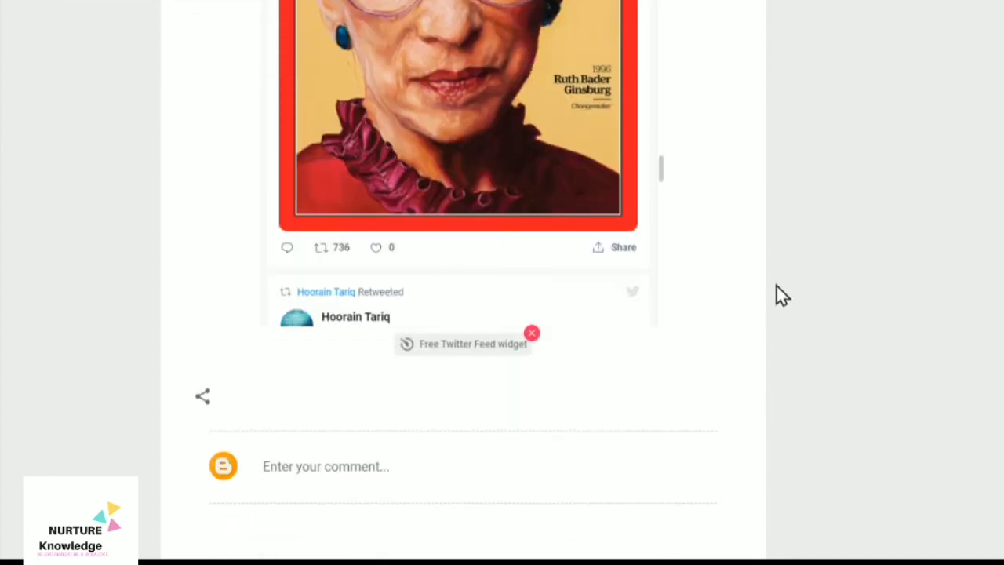
pyautogui.moveTo(661, 179); pyautogui.dragTo(661, 23)
pyautogui.scroll(2, 502, 282)
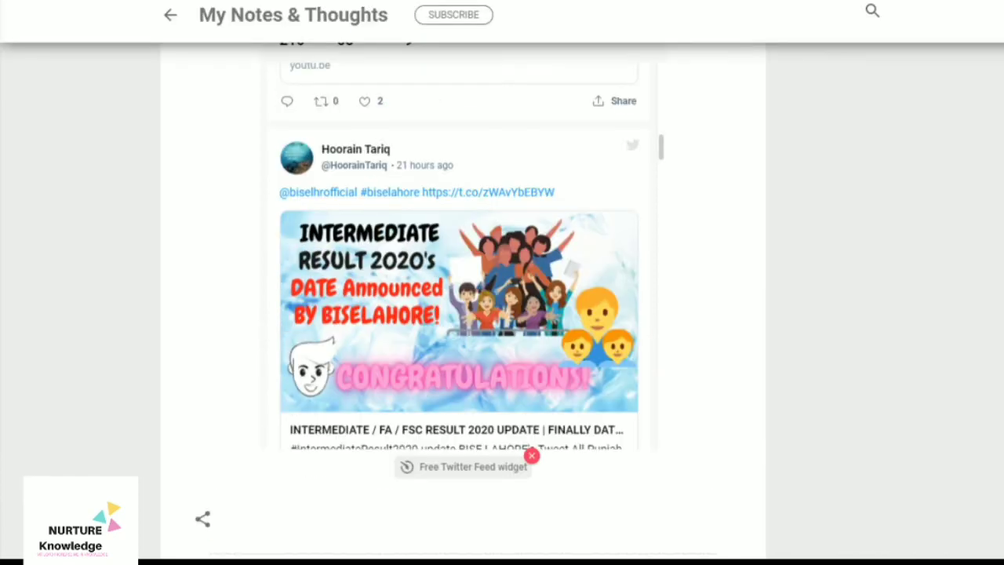
pyautogui.scroll(10, 502, 283)
pyautogui.scroll(-11, 502, 282)
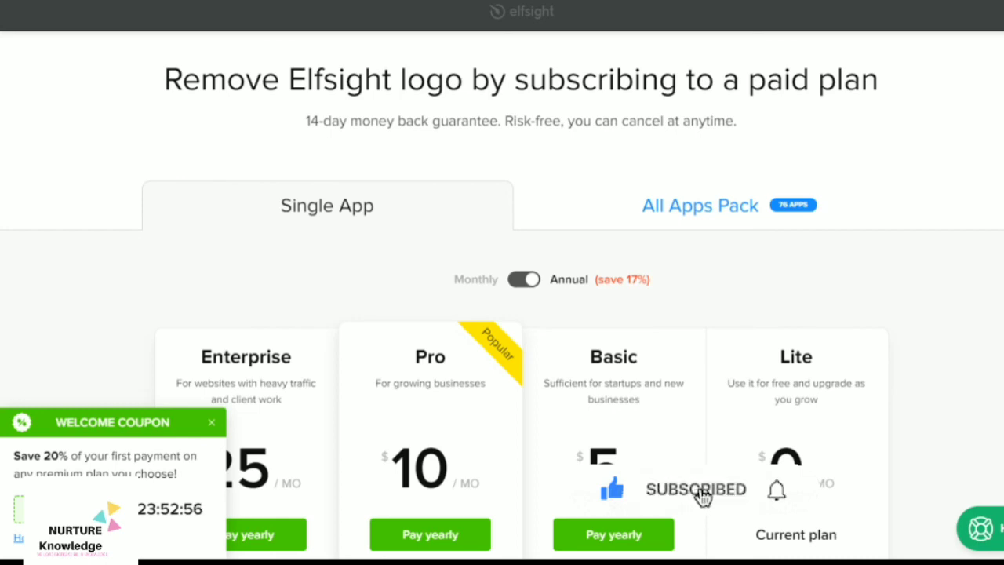
pyautogui.scroll(-3, 835, 240)
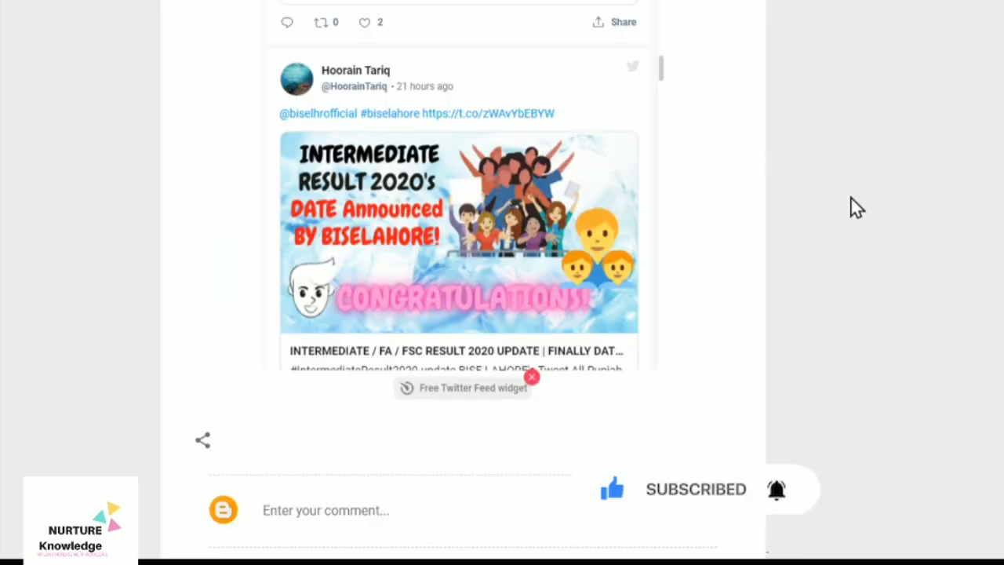
pyautogui.scroll(5, 746, 219)
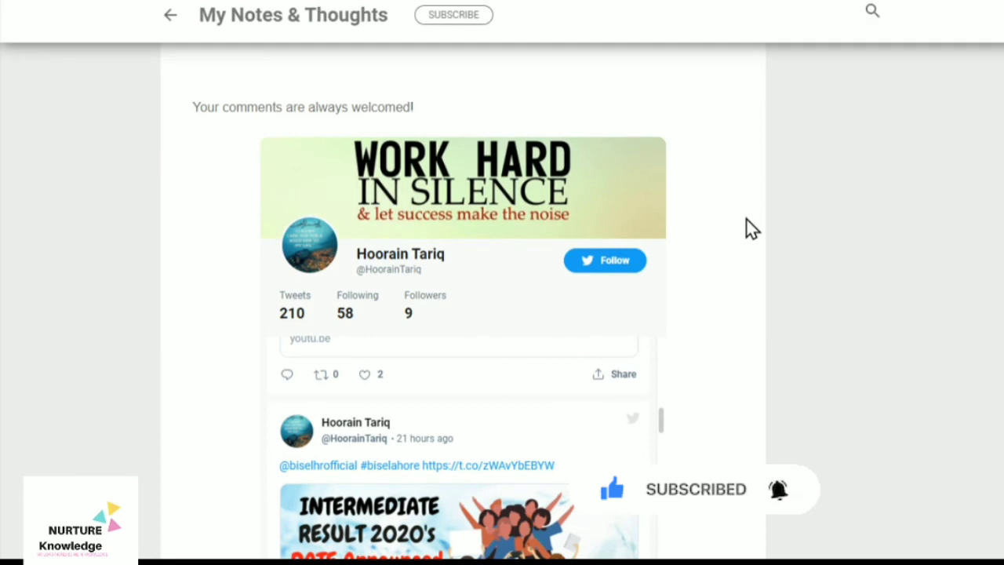